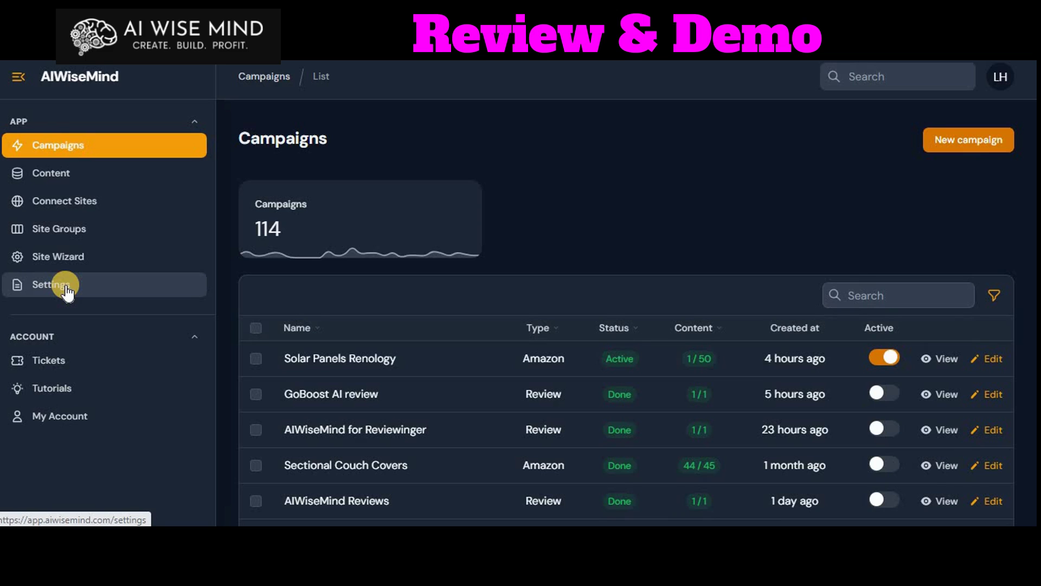
# Step: Go to Settings and scroll down to the Site Wizard's Create Site Setup form
pyautogui.click(66, 291)
pyautogui.scroll(-2, 609, 182)
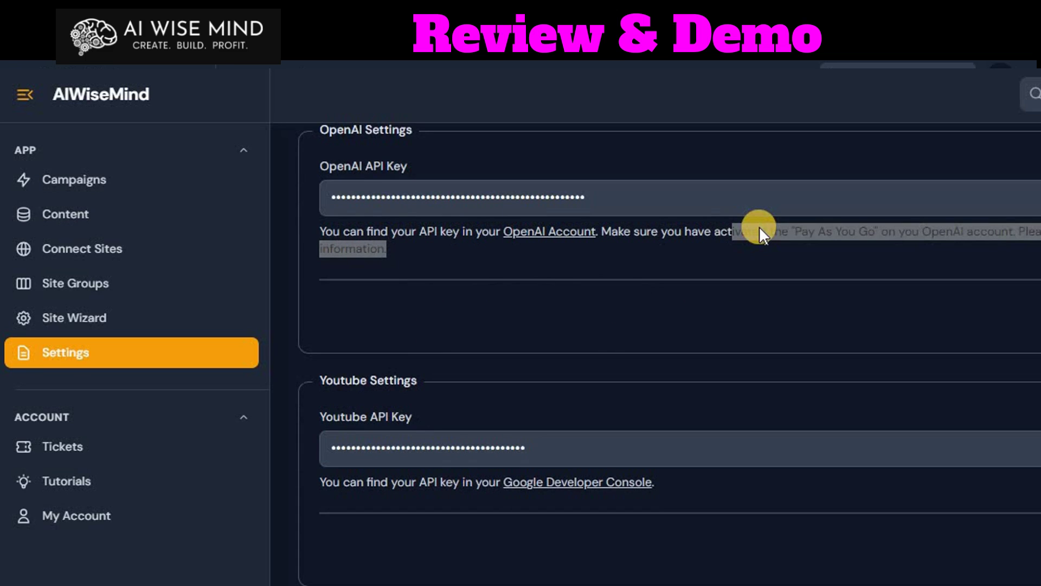
pyautogui.scroll(-2, 759, 226)
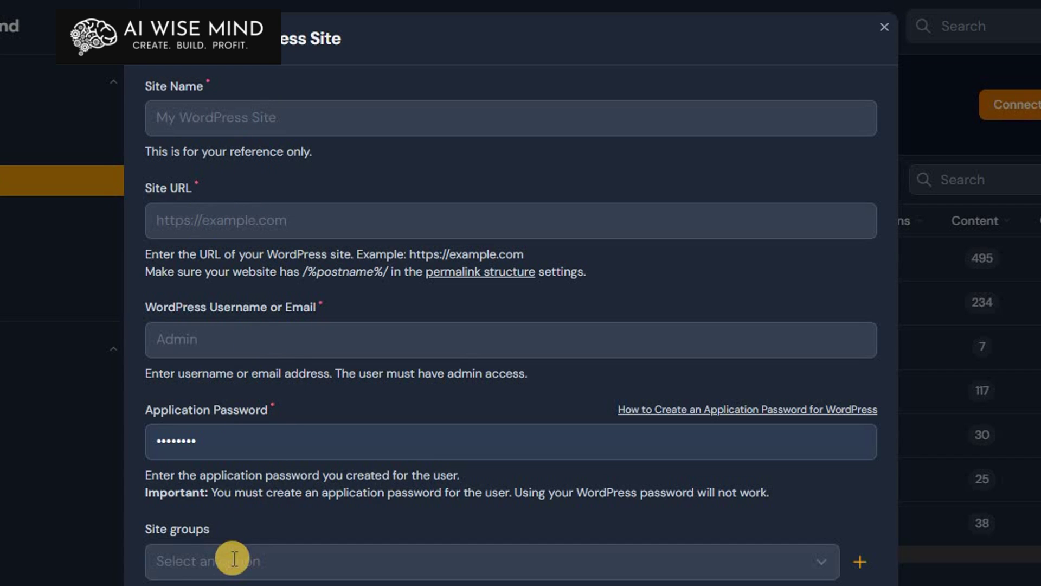
pyautogui.scroll(-2, 412, 464)
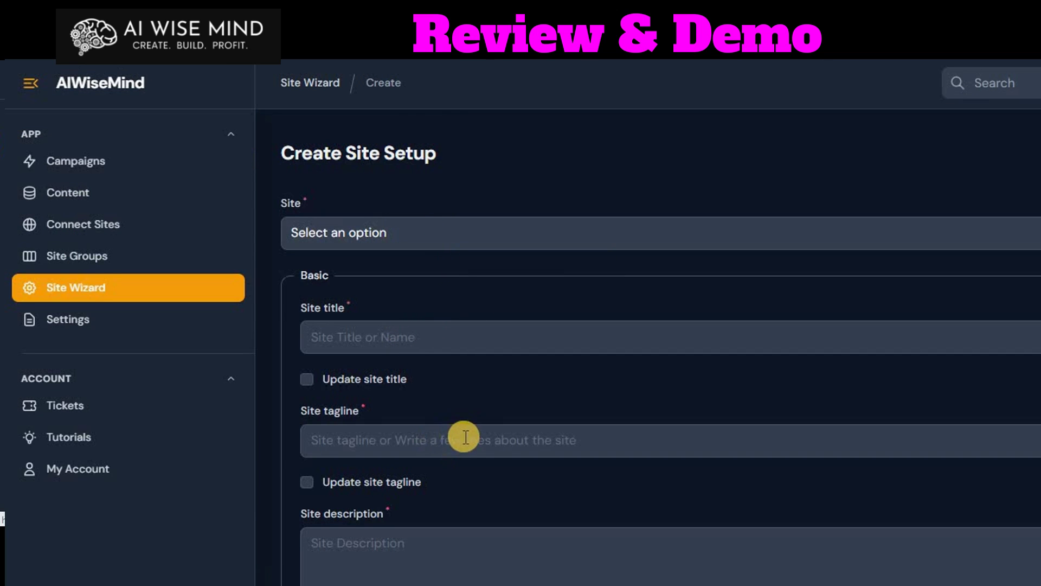
# Step: Scroll through Create Site Setup, choose Start Site Setup, then return to Campaigns via the logo
pyautogui.scroll(-7, 460, 434)
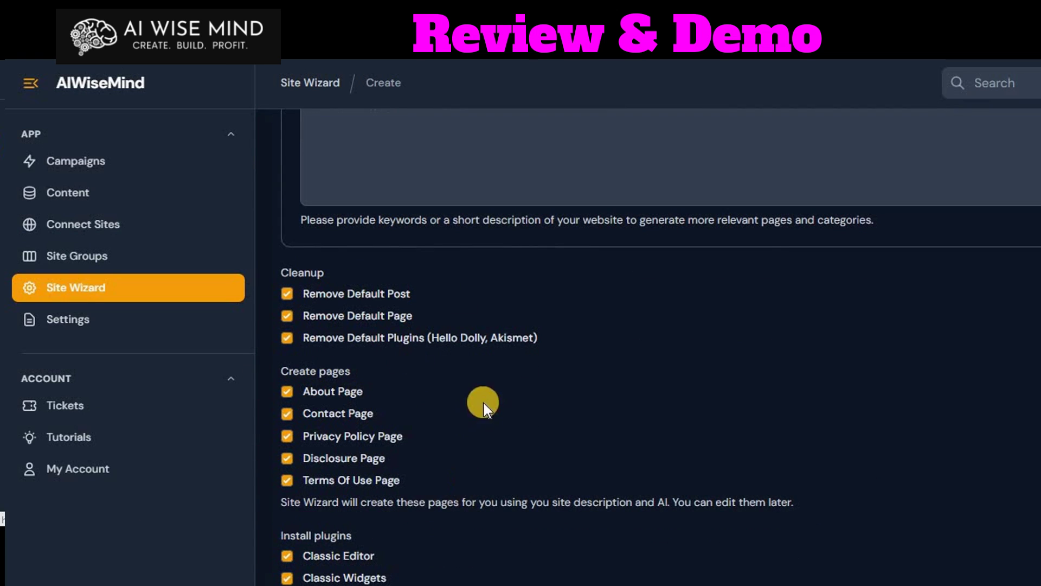
pyautogui.scroll(-5, 518, 428)
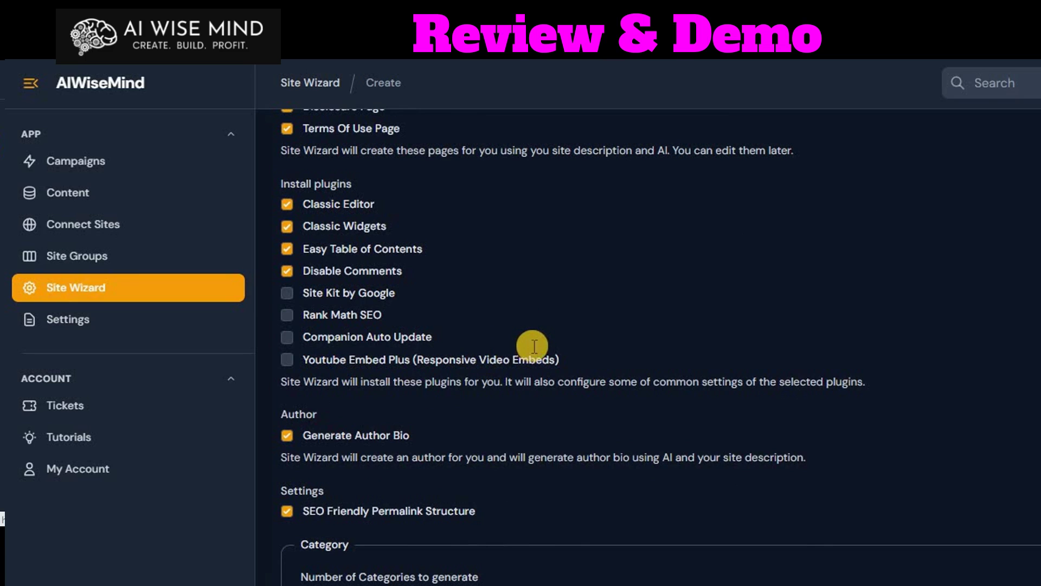
pyautogui.scroll(-3, 543, 337)
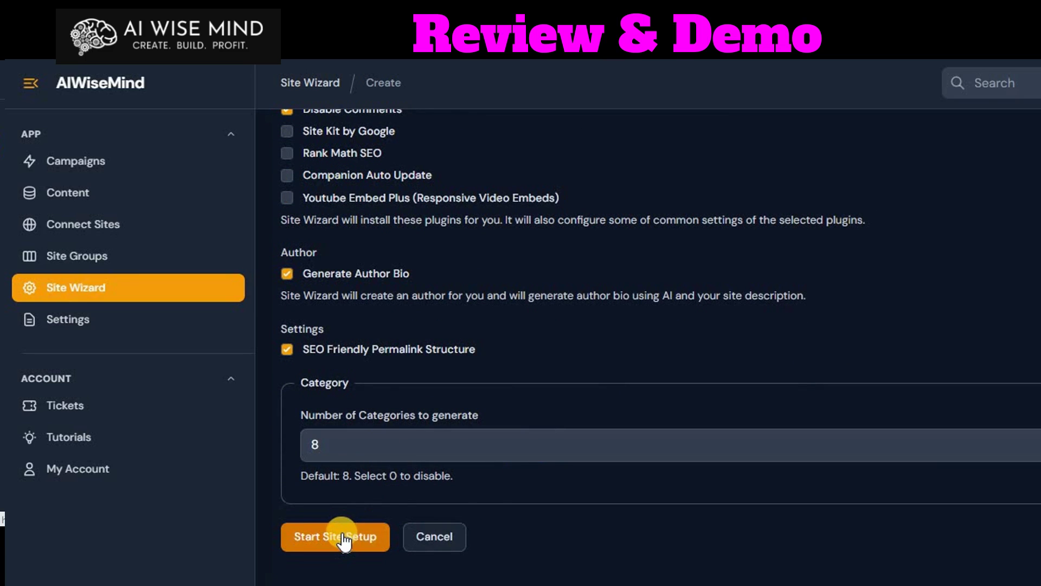
pyautogui.click(344, 538)
pyautogui.click(87, 89)
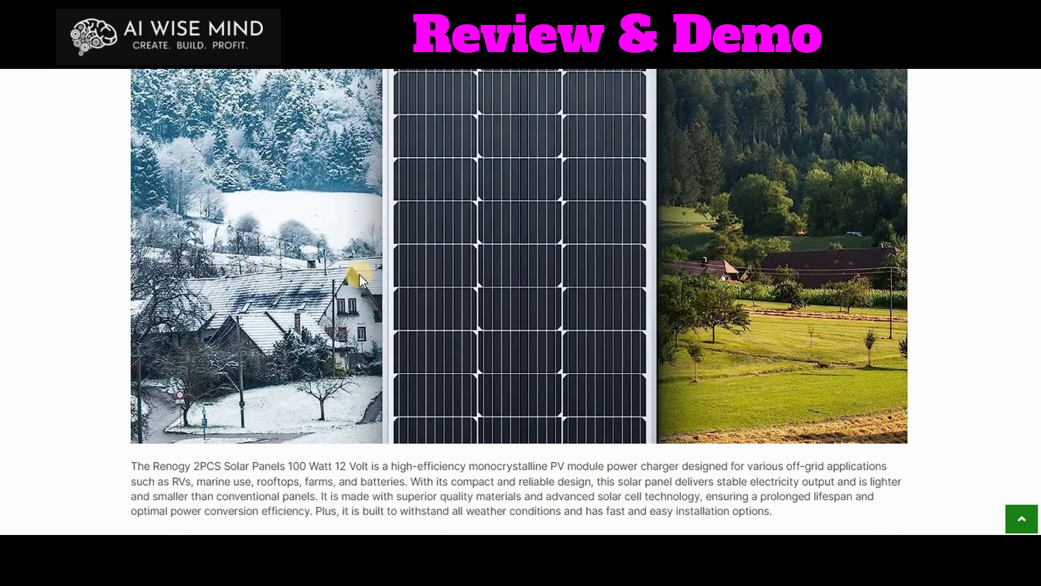
pyautogui.scroll(-10, 359, 274)
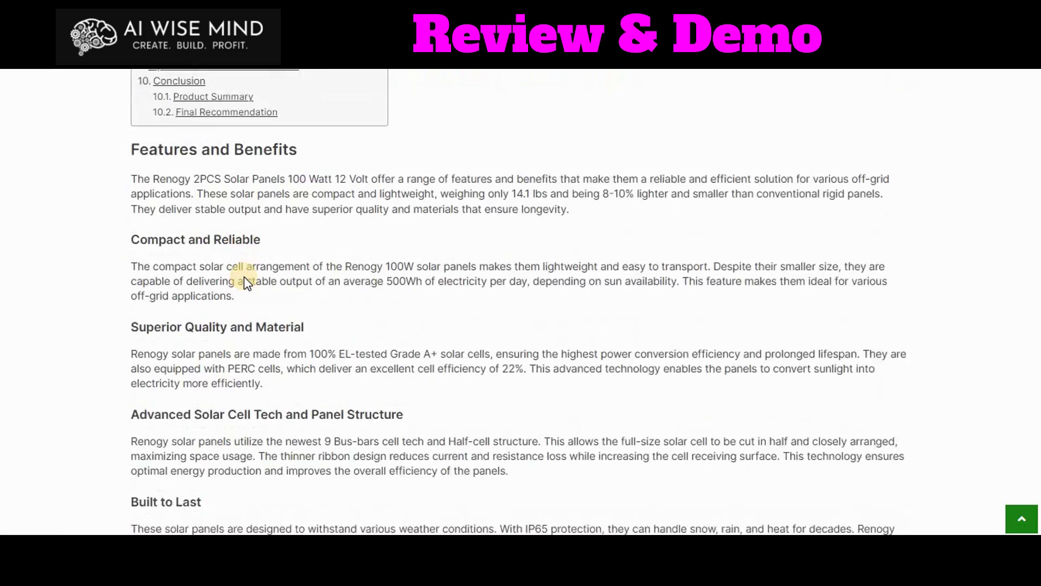
pyautogui.scroll(-8, 295, 280)
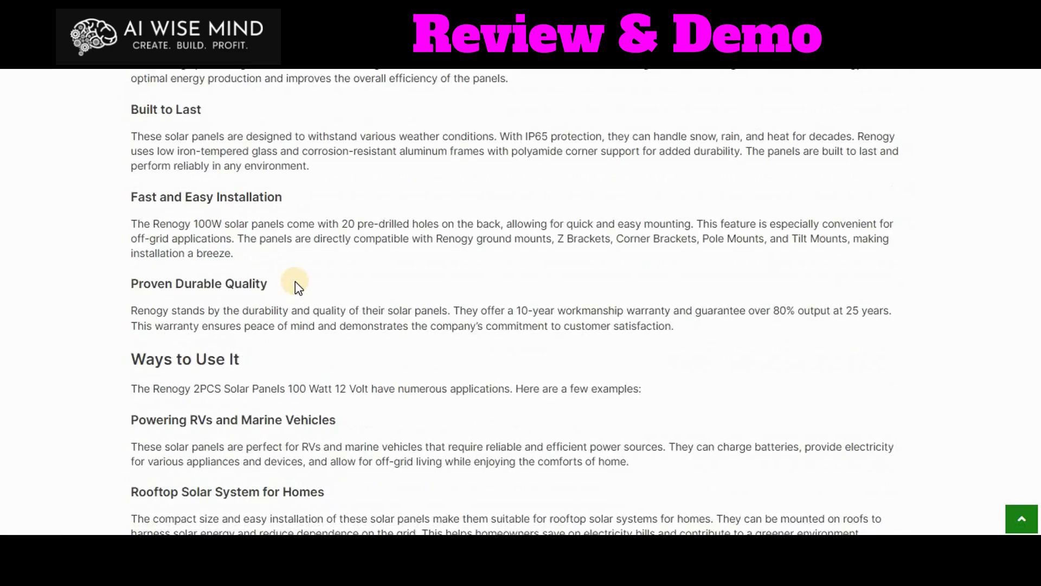
pyautogui.scroll(-5, 295, 281)
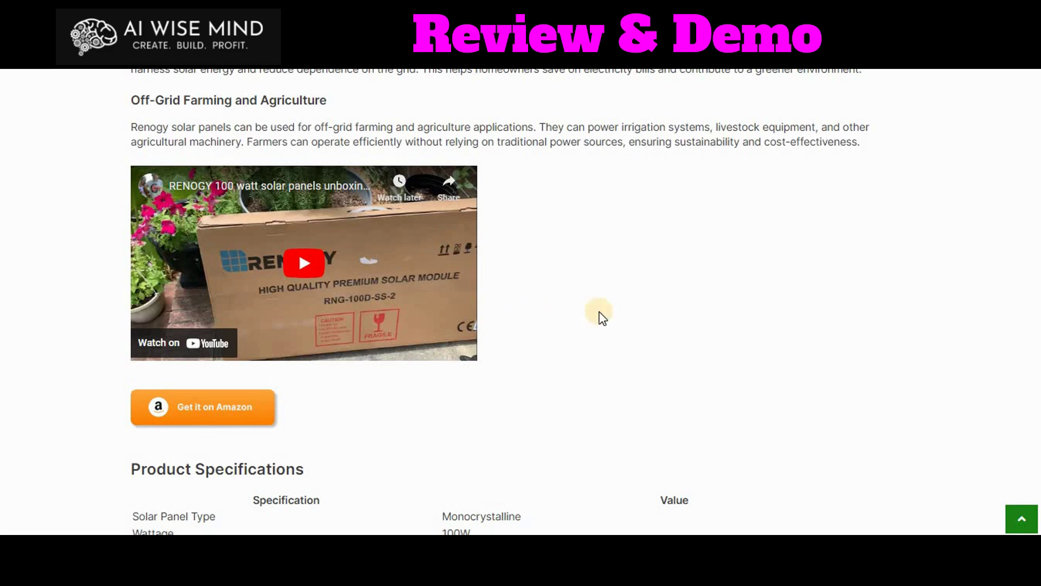
pyautogui.scroll(-3, 640, 318)
pyautogui.scroll(-3, 576, 318)
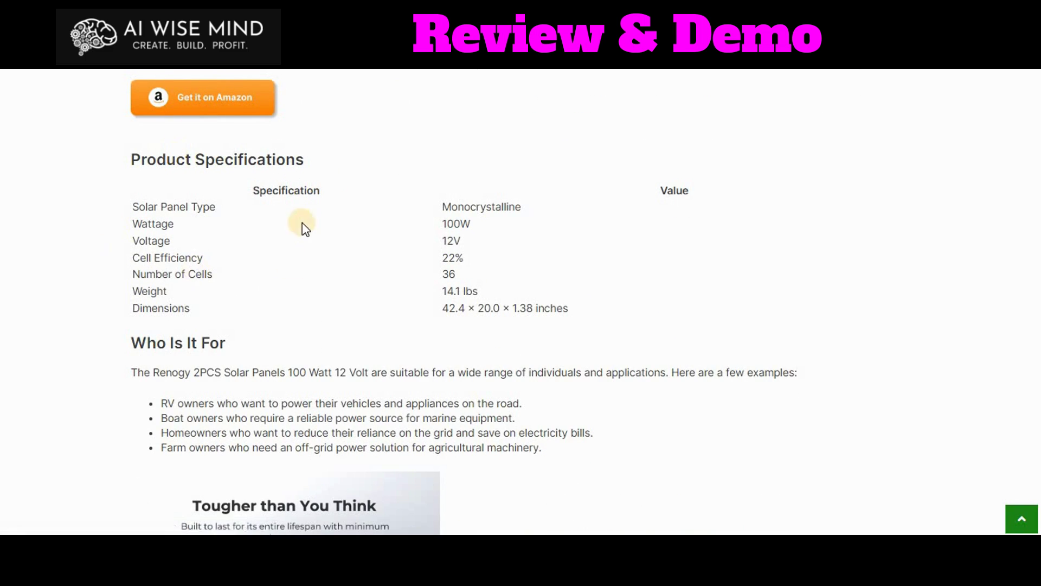
pyautogui.scroll(-15, 326, 255)
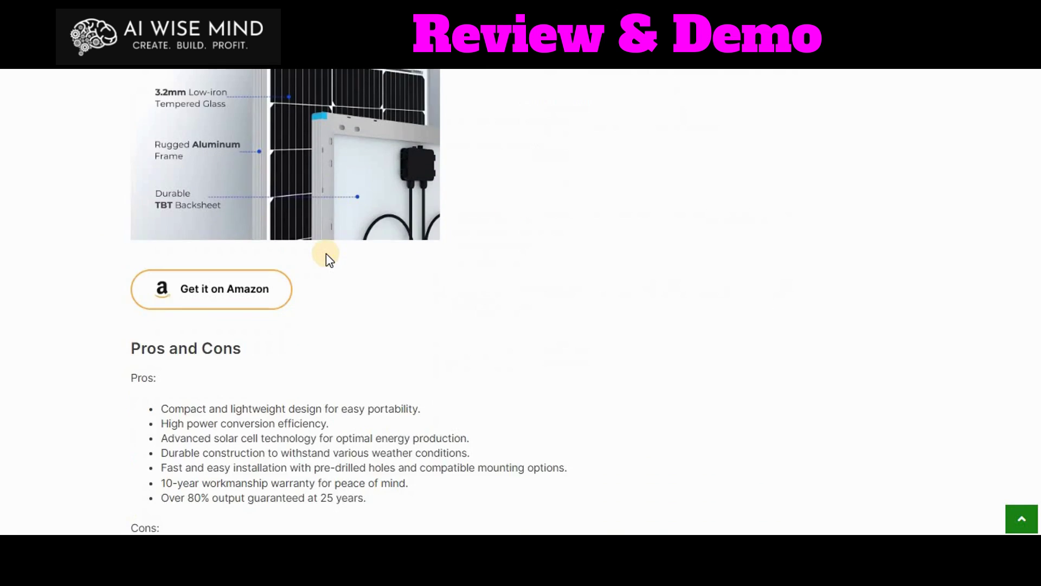
pyautogui.scroll(-15, 328, 255)
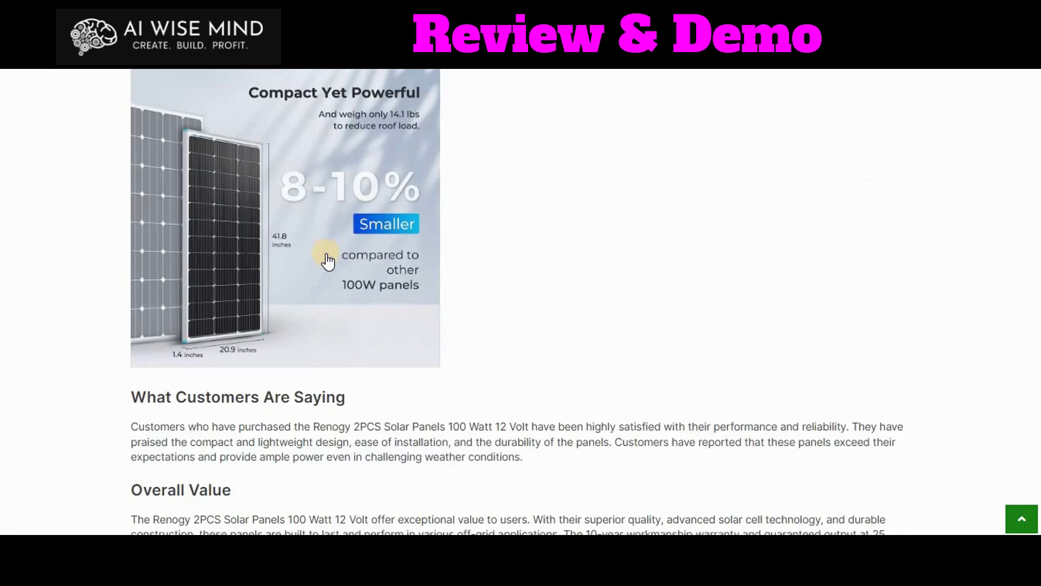
pyautogui.scroll(-13, 327, 260)
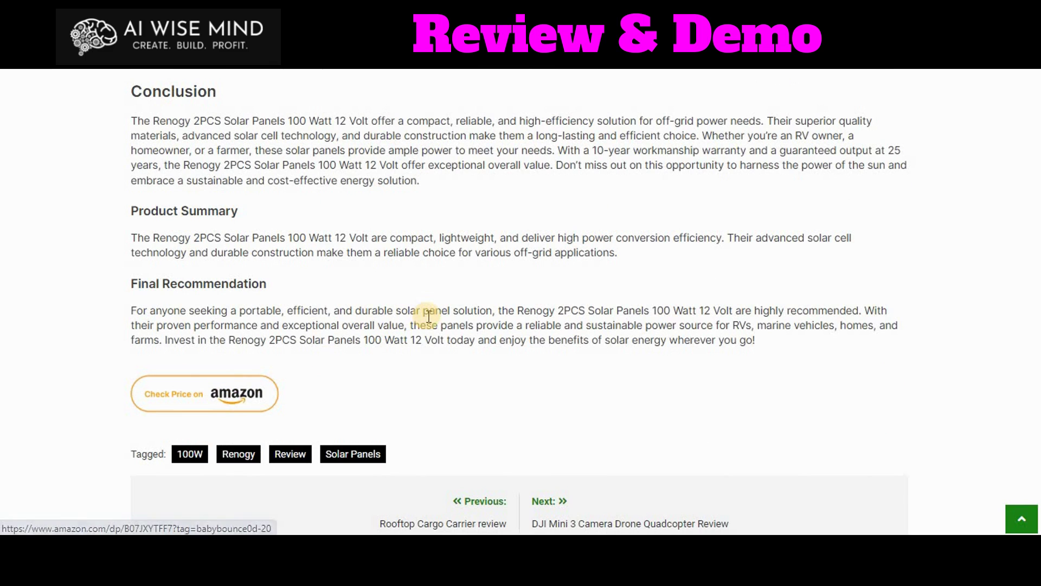
pyautogui.scroll(12, 428, 316)
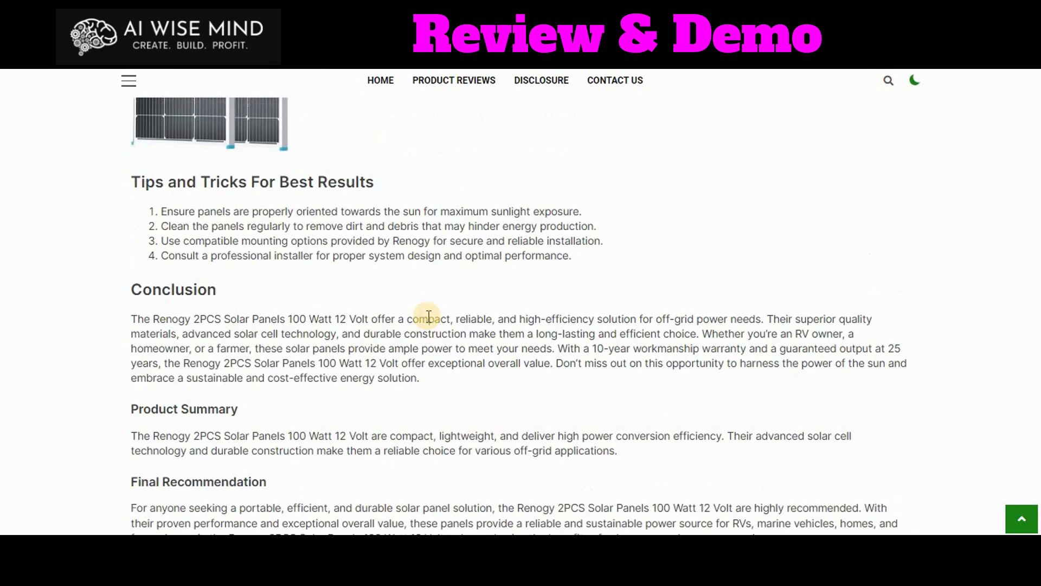
pyautogui.scroll(12, 428, 316)
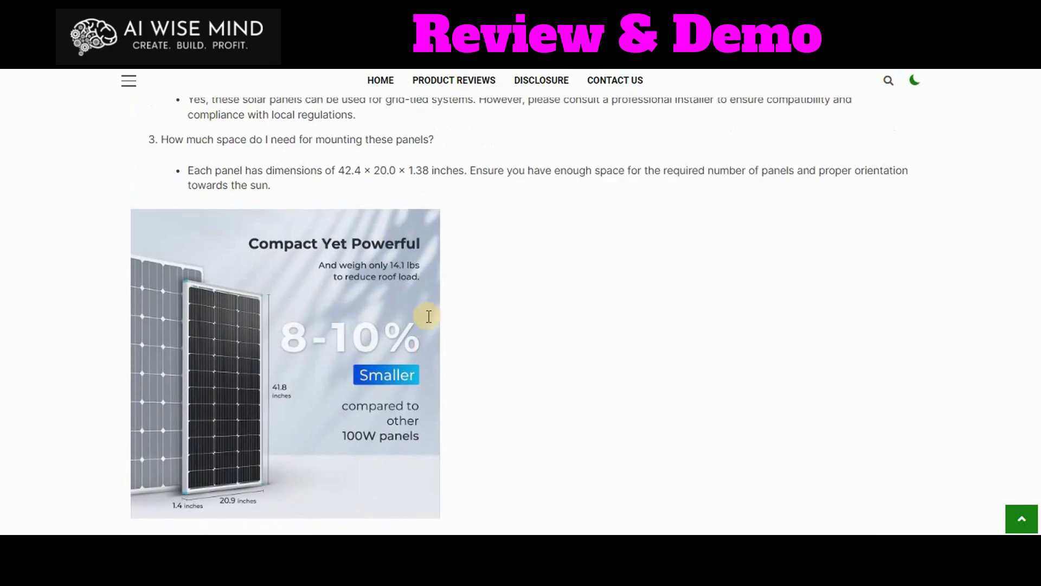
pyautogui.scroll(12, 428, 316)
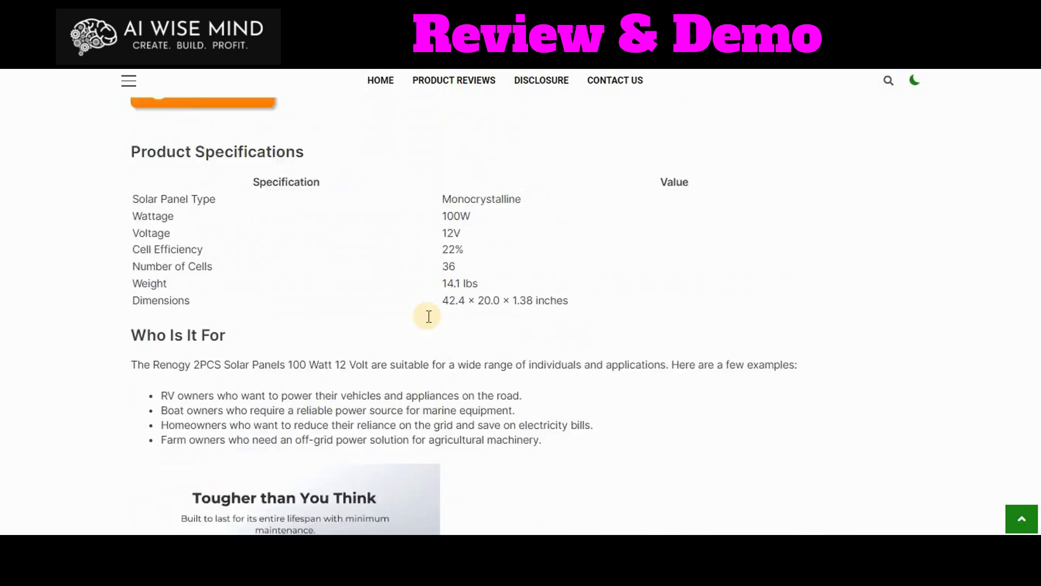
pyautogui.scroll(8, 429, 316)
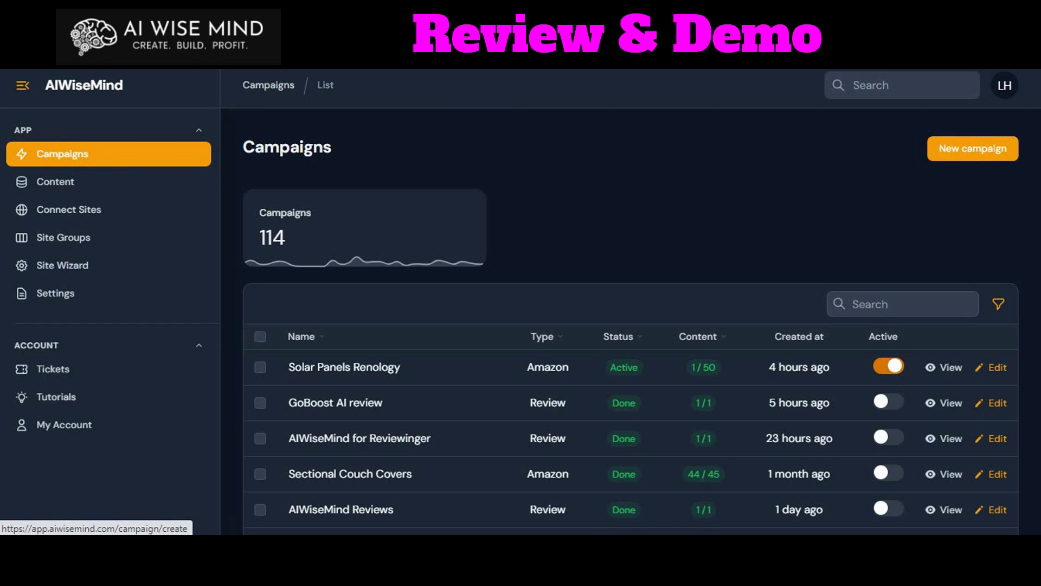
# Step: Start a new campaign with the Amazon Product Review type and place the cursor in Name
pyautogui.click(953, 153)
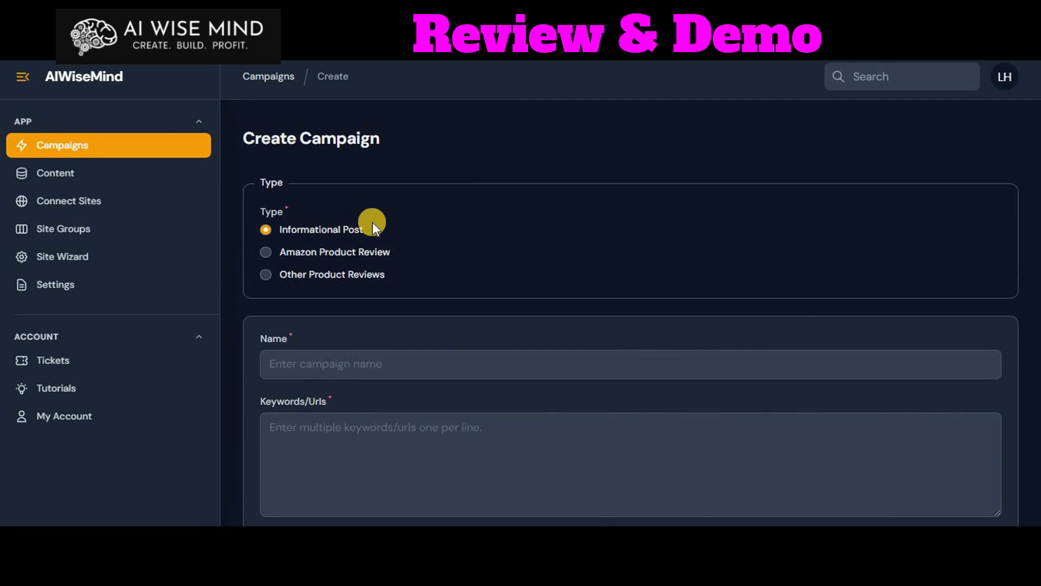
pyautogui.click(348, 232)
pyautogui.click(344, 252)
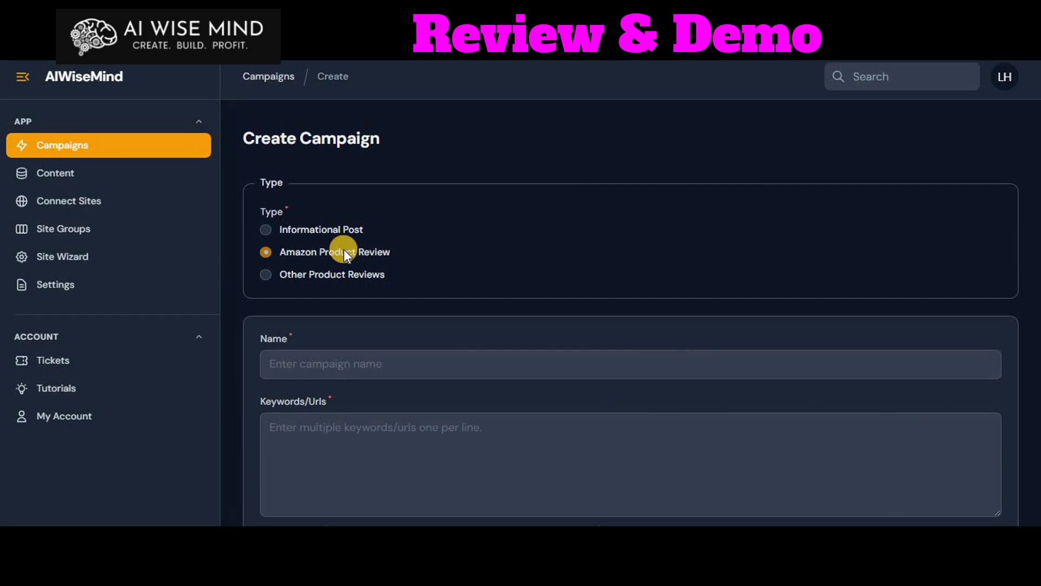
pyautogui.click(358, 278)
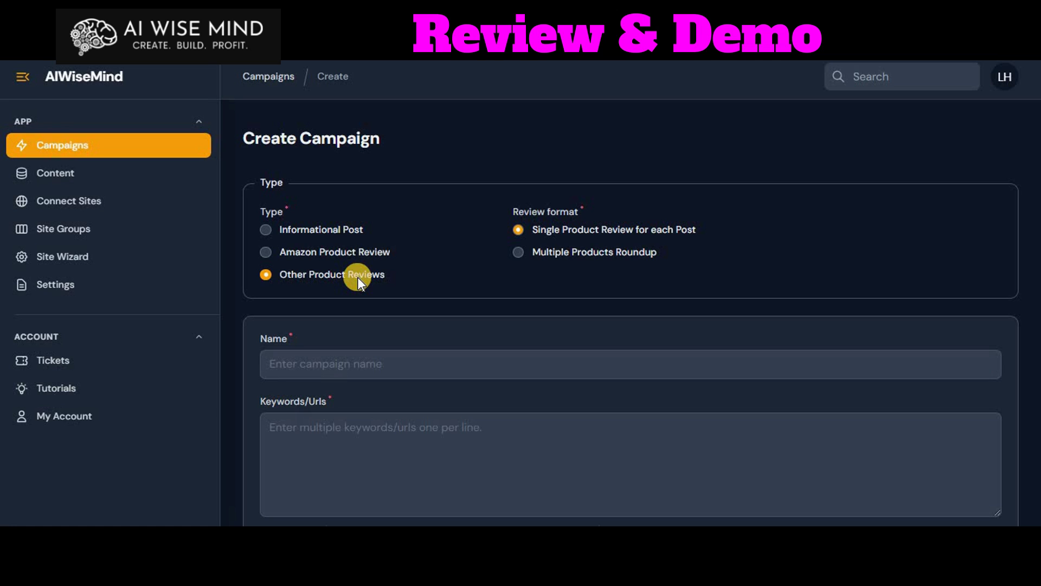
pyautogui.click(337, 252)
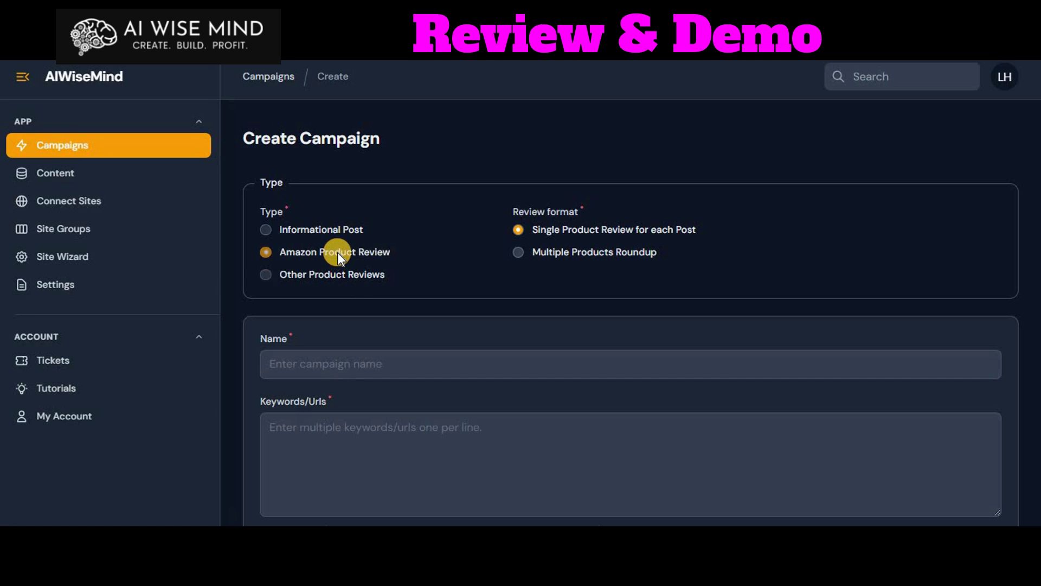
pyautogui.click(422, 359)
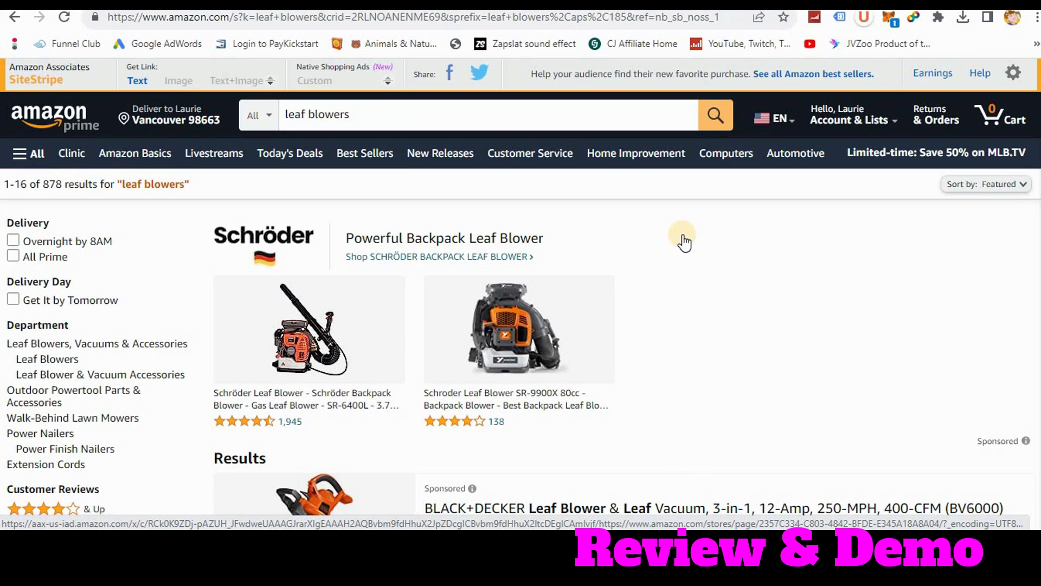
# Step: Copy the Amazon 'leaf blowers' search results URL from the address bar
pyautogui.scroll(-5, 684, 242)
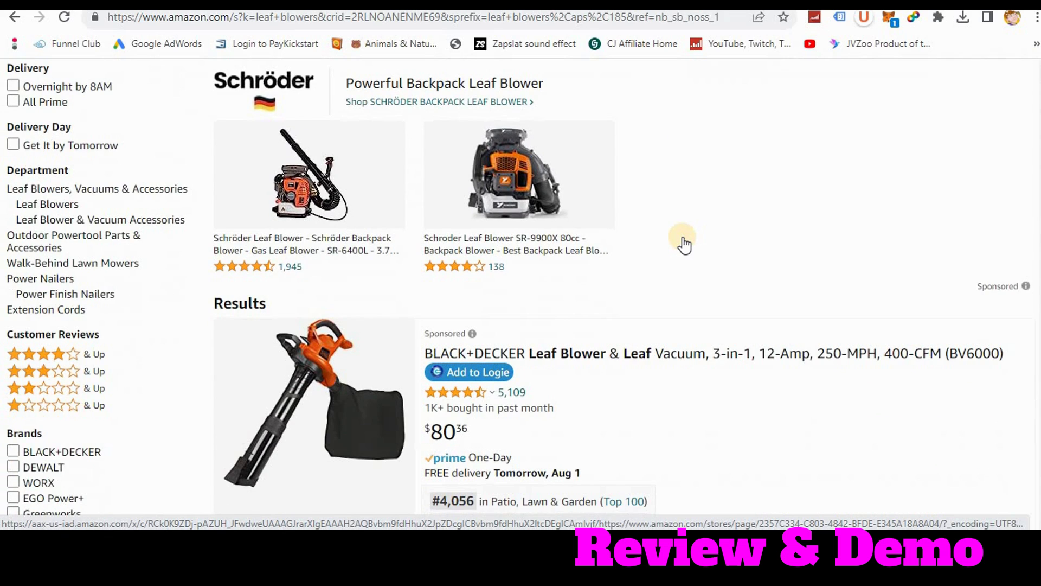
pyautogui.scroll(-3, 681, 239)
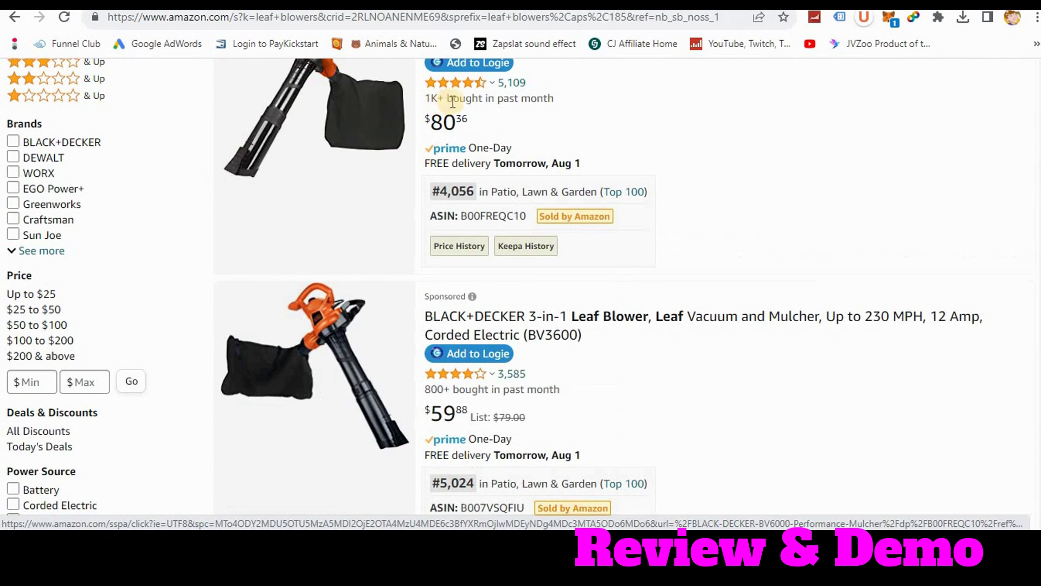
pyautogui.scroll(-3, 461, 227)
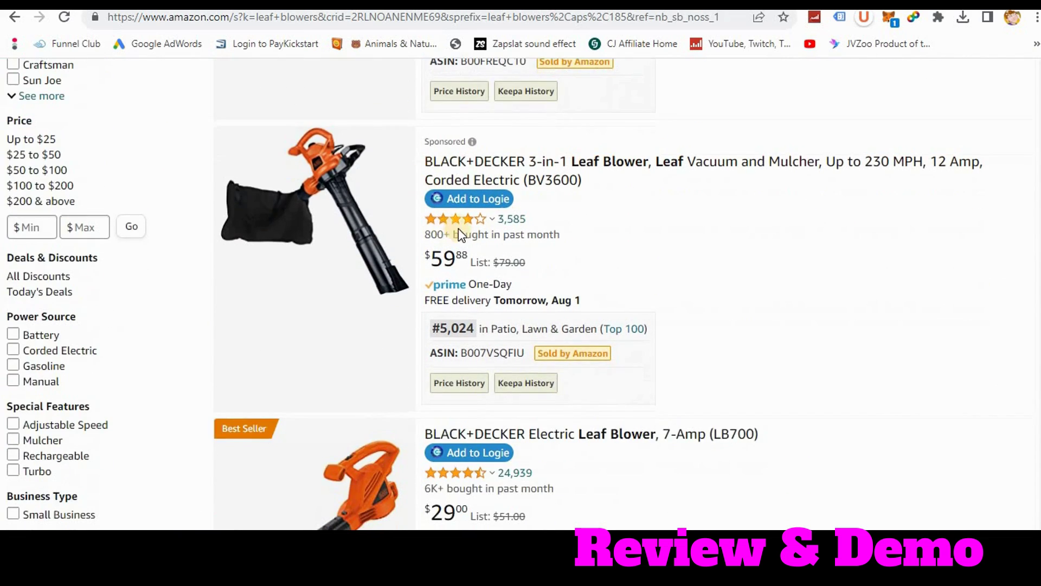
pyautogui.moveTo(460, 229)
pyautogui.scroll(4, 502, 196)
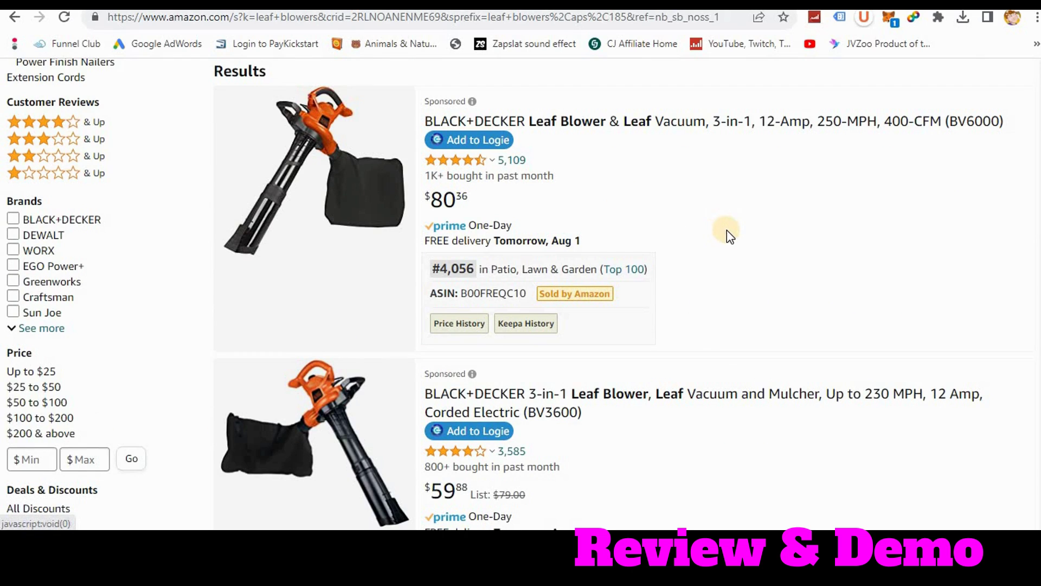
pyautogui.scroll(-4, 727, 232)
pyautogui.scroll(10, 726, 233)
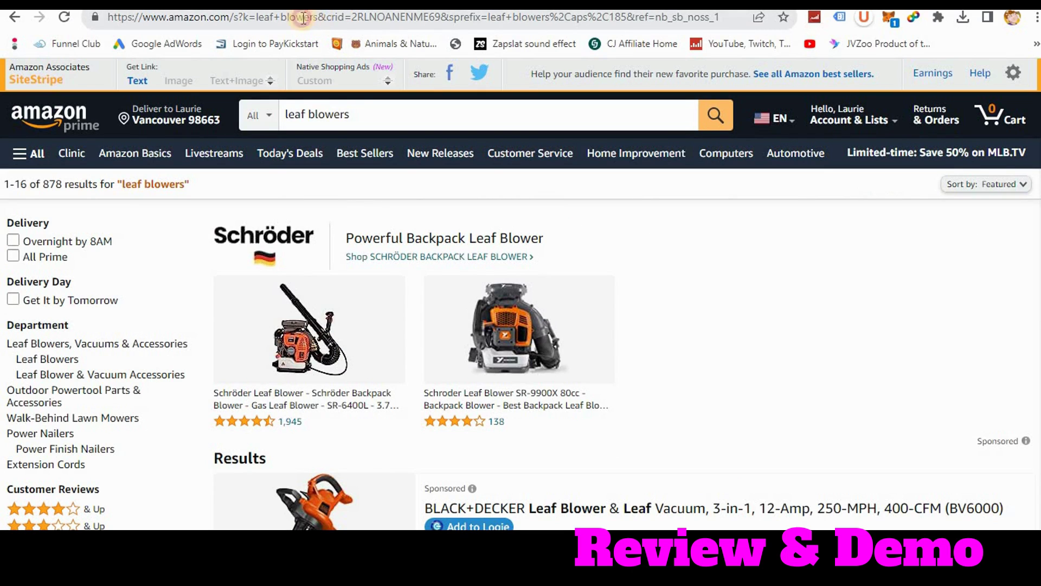
pyautogui.moveTo(318, 18); pyautogui.dragTo(193, 18)
pyautogui.moveTo(114, 26); pyautogui.dragTo(109, 20)
pyautogui.hotkey('ctrl', 'c')
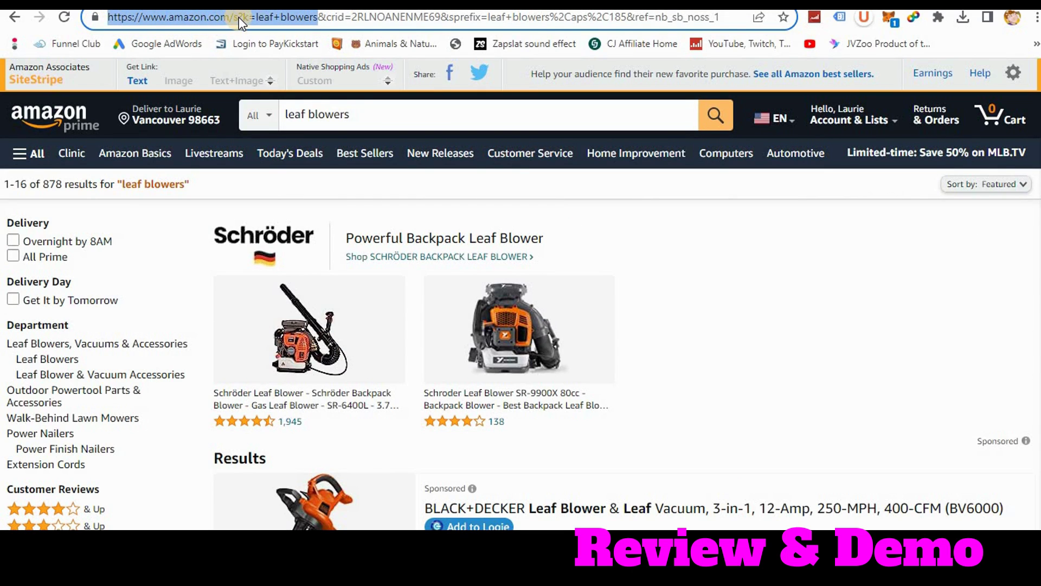
pyautogui.rightClick(239, 16)
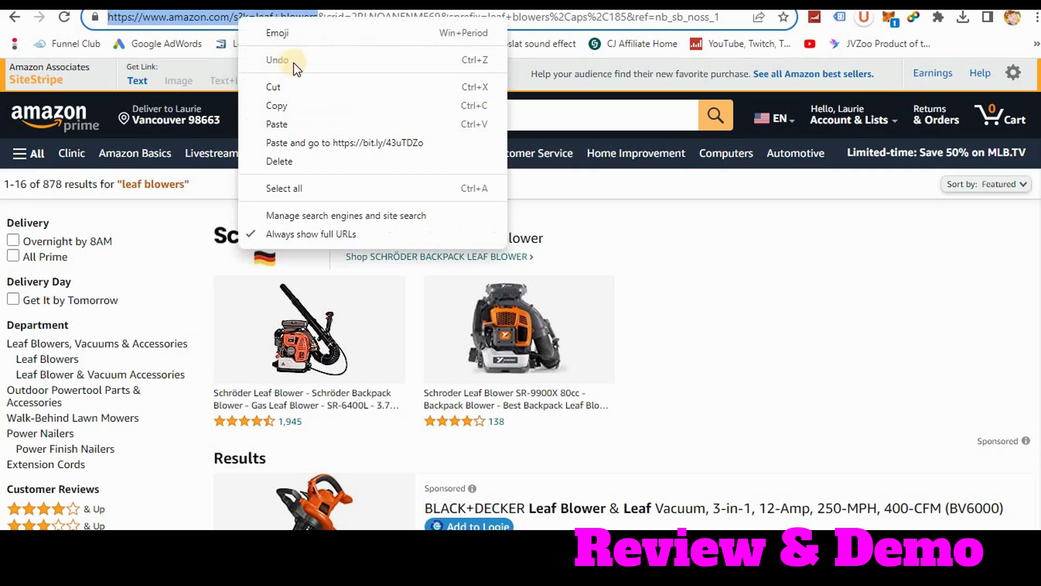
pyautogui.click(288, 99)
# Step: Paste the Amazon leaf blowers search URL into the campaign's Keywords/Urls field
pyautogui.hotkey('ctrl', 'Tab')
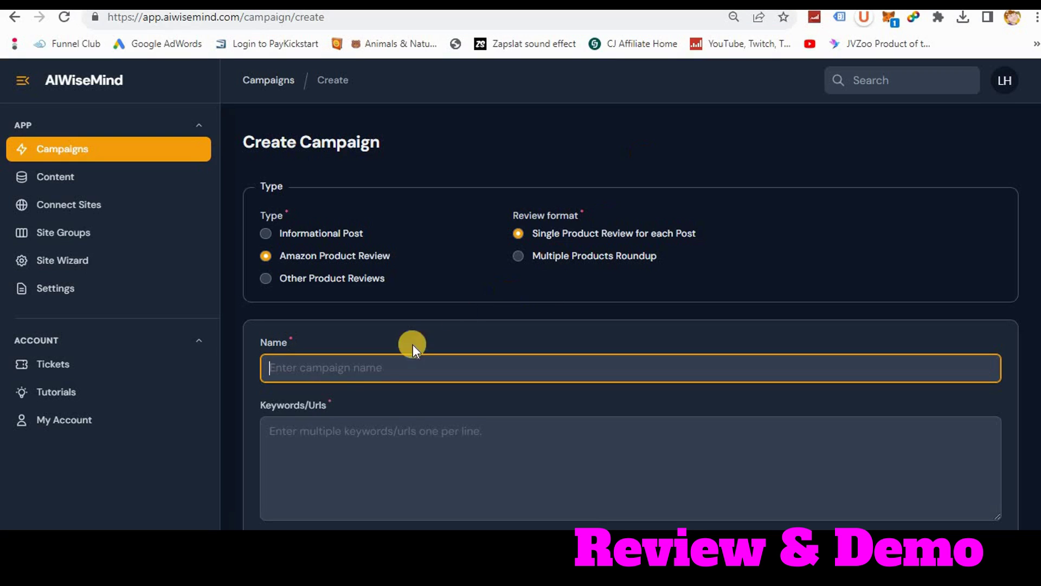
pyautogui.click(295, 432)
pyautogui.rightClick(293, 434)
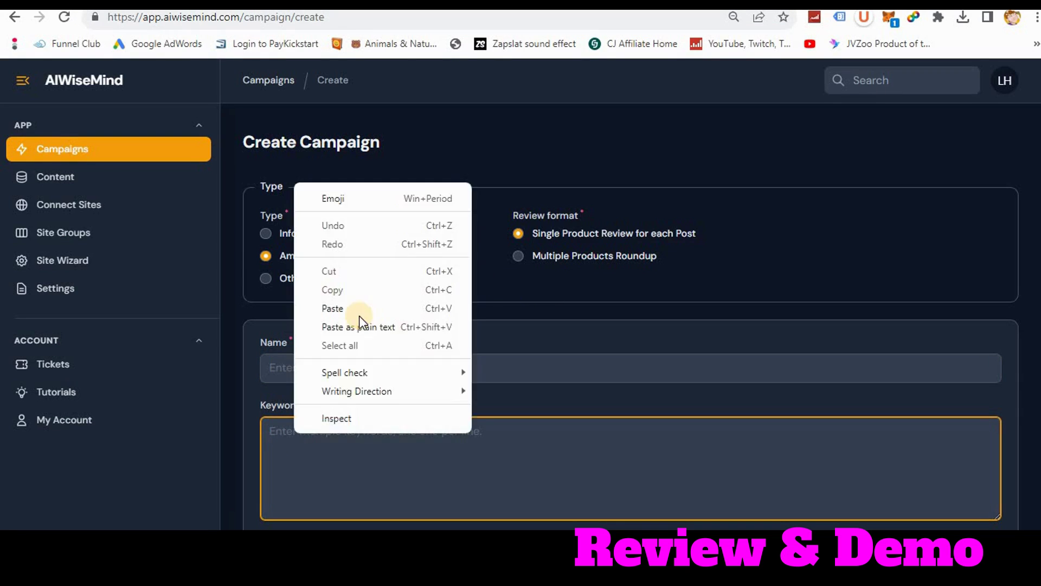
pyautogui.click(357, 317)
# Step: Name the campaign 'Leaf Blowers'
pyautogui.click(351, 370)
pyautogui.write('Leaf')
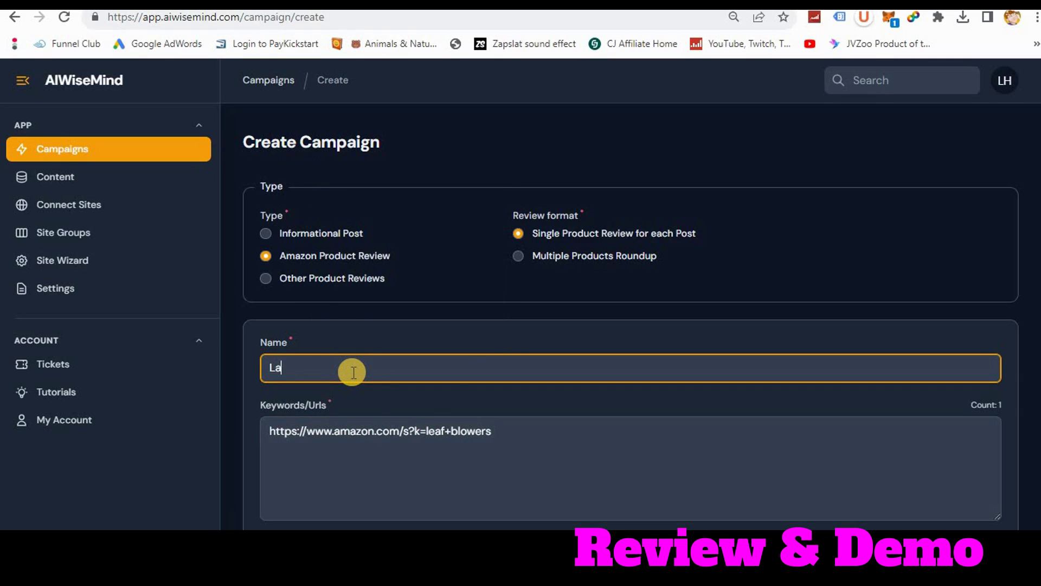
pyautogui.write(' Blowers')
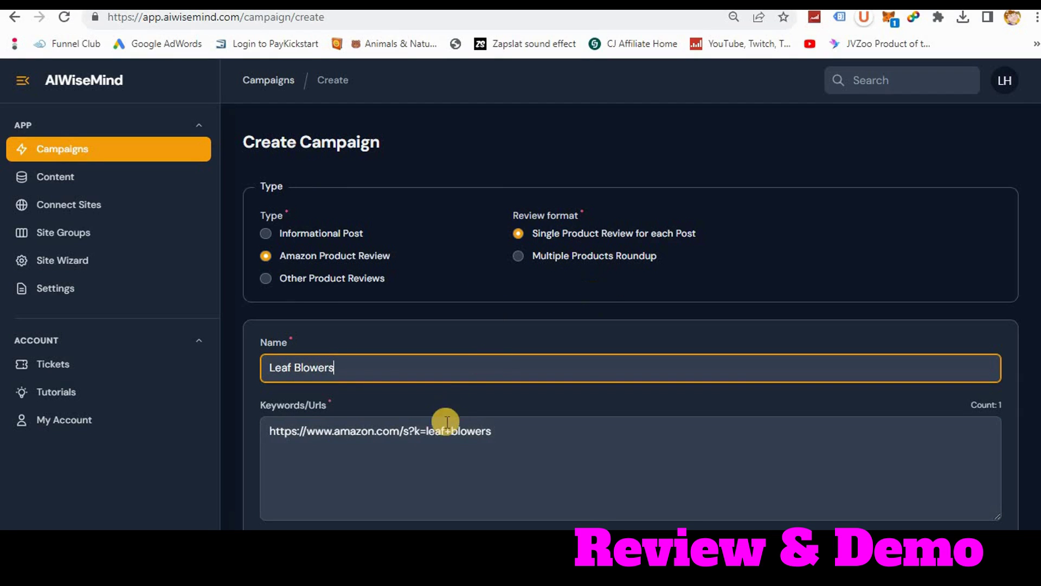
pyautogui.scroll(-3, 551, 327)
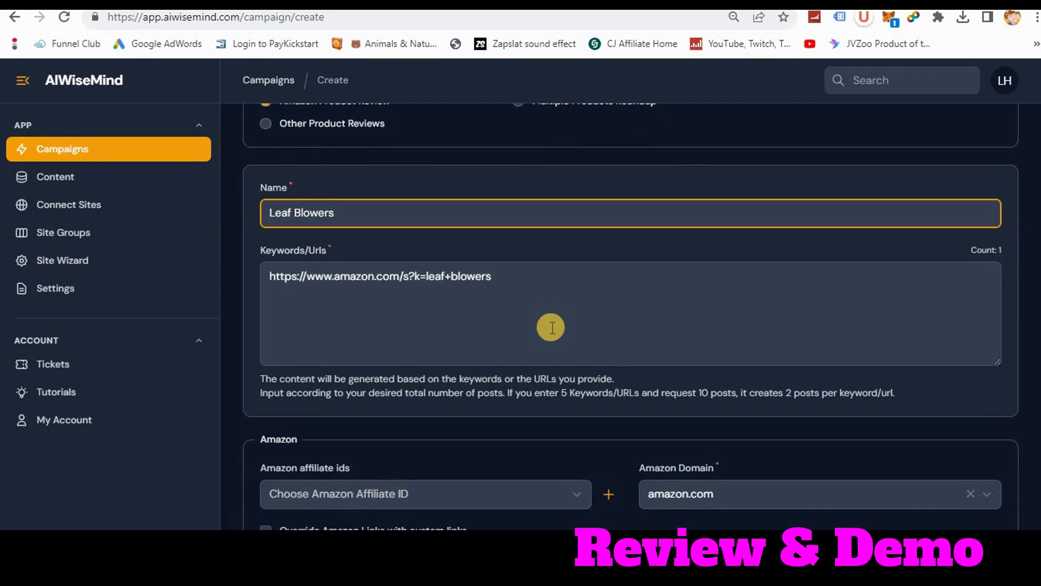
pyautogui.scroll(-2, 551, 327)
pyautogui.scroll(-3, 551, 327)
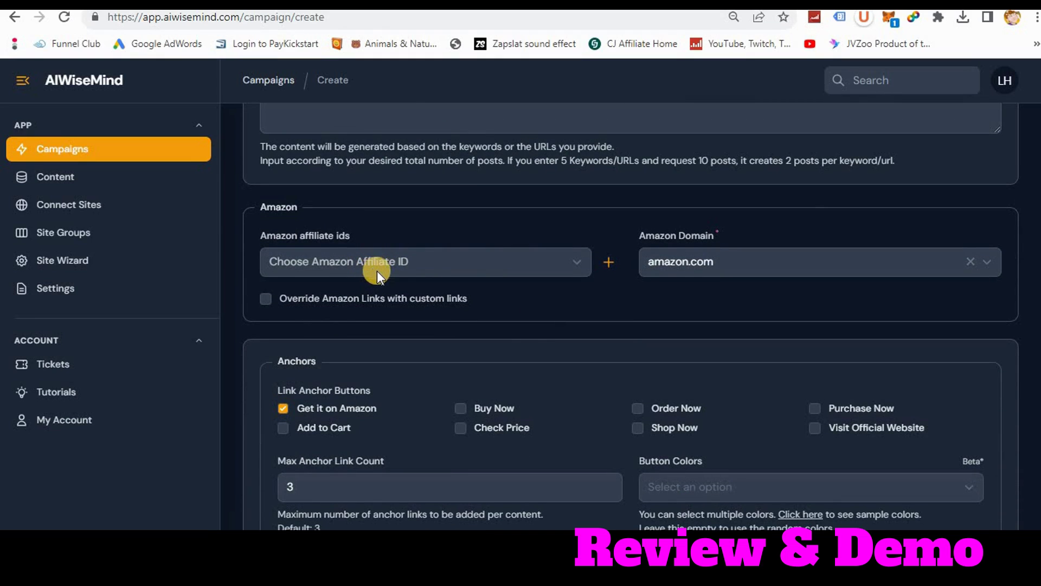
pyautogui.scroll(-2, 387, 281)
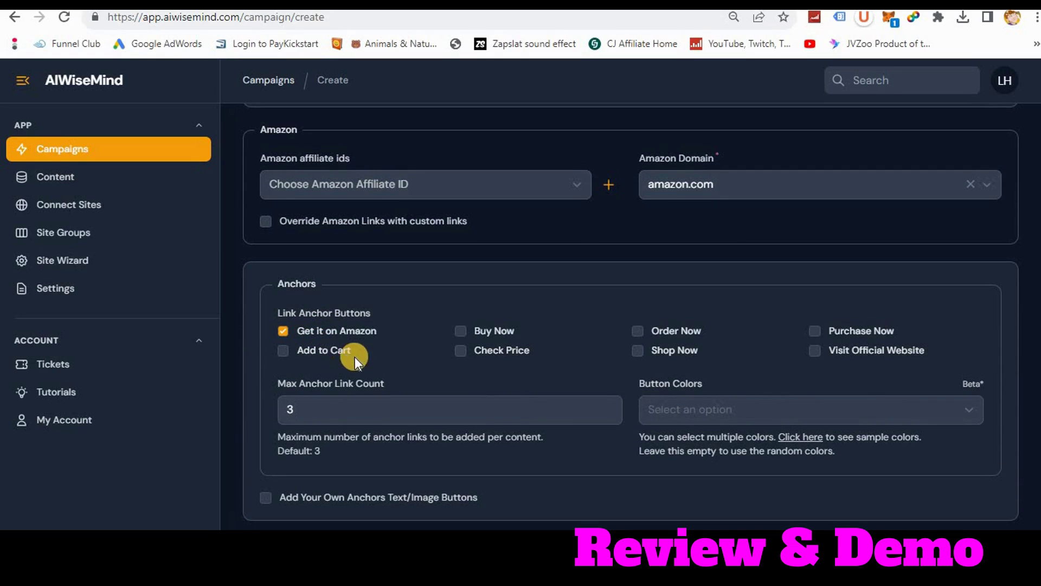
# Step: Add orange Purchase Now and Check Price anchor buttons and enable the image copyright disclosure
pyautogui.click(816, 330)
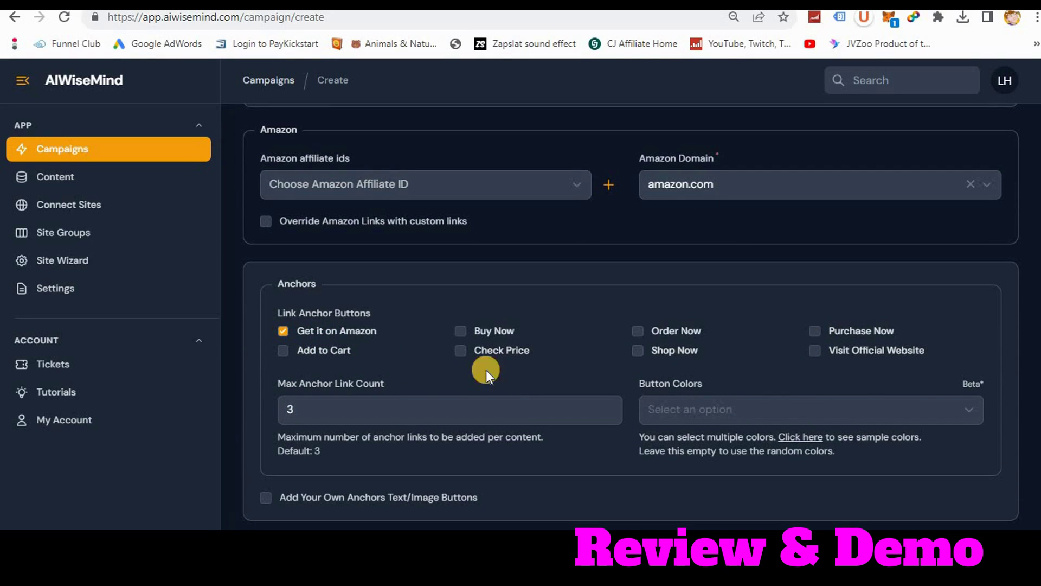
pyautogui.click(460, 351)
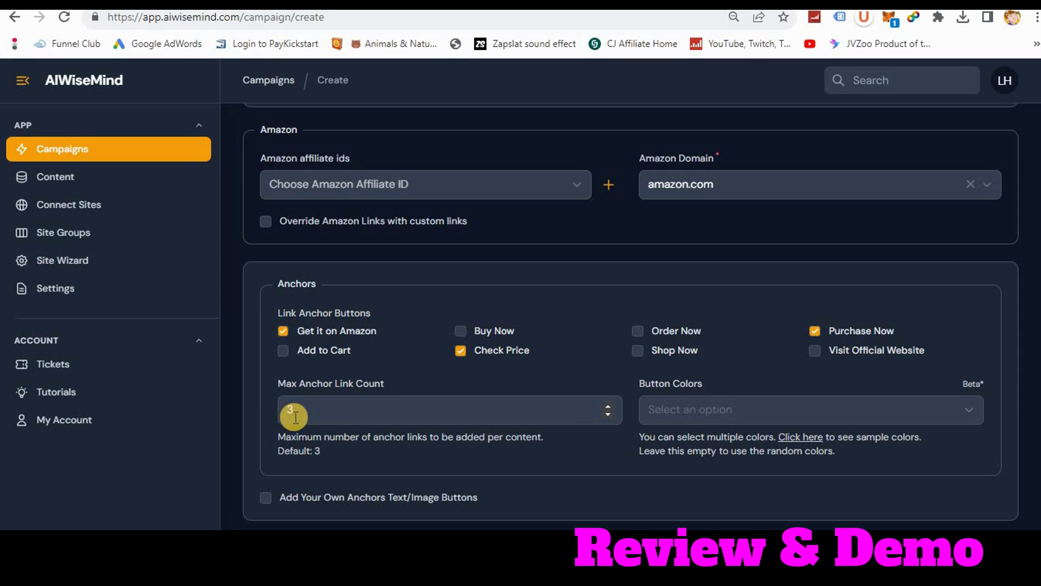
pyautogui.click(719, 413)
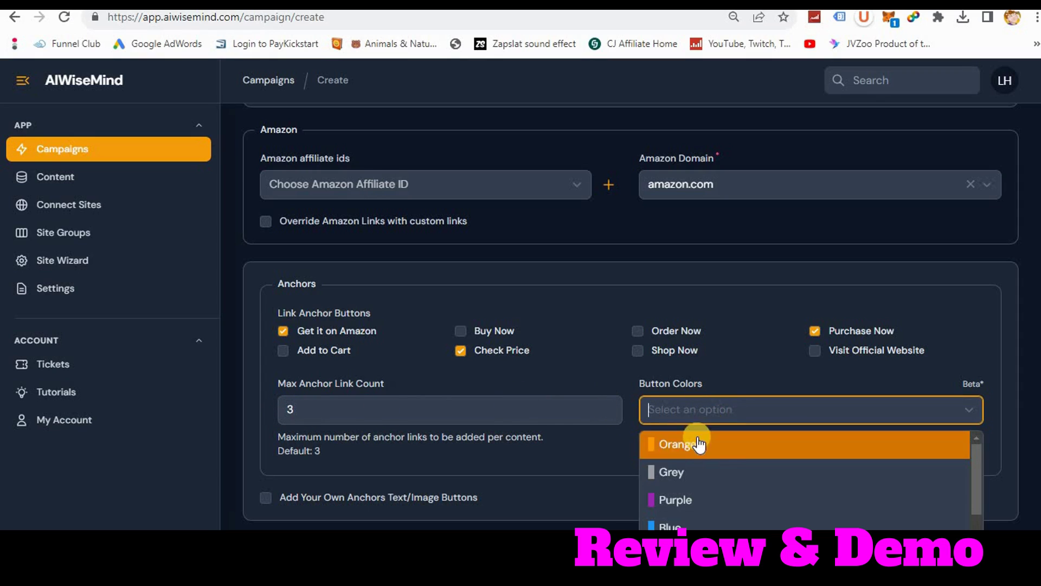
pyautogui.click(669, 448)
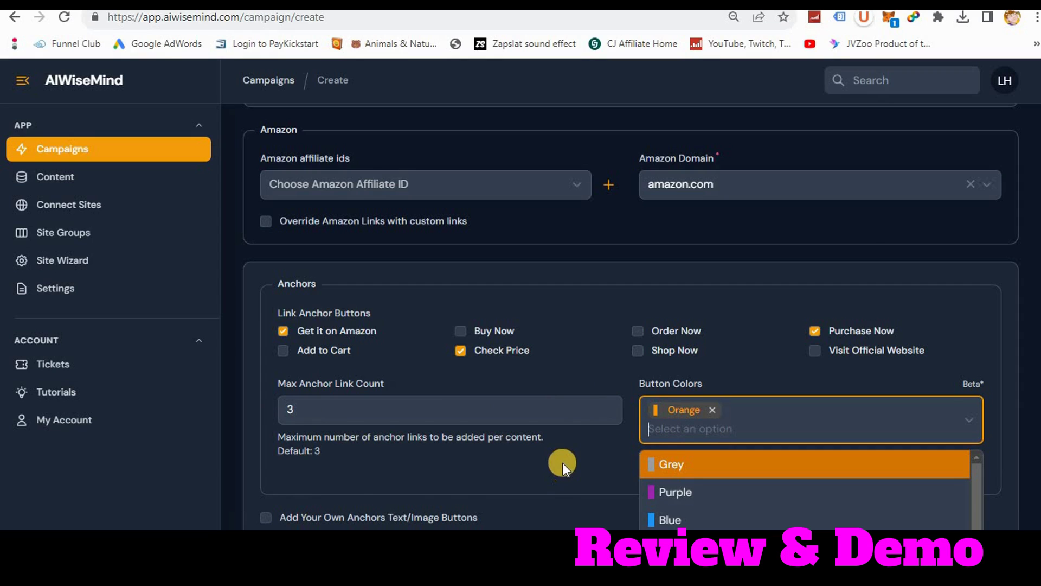
pyautogui.scroll(-5, 561, 463)
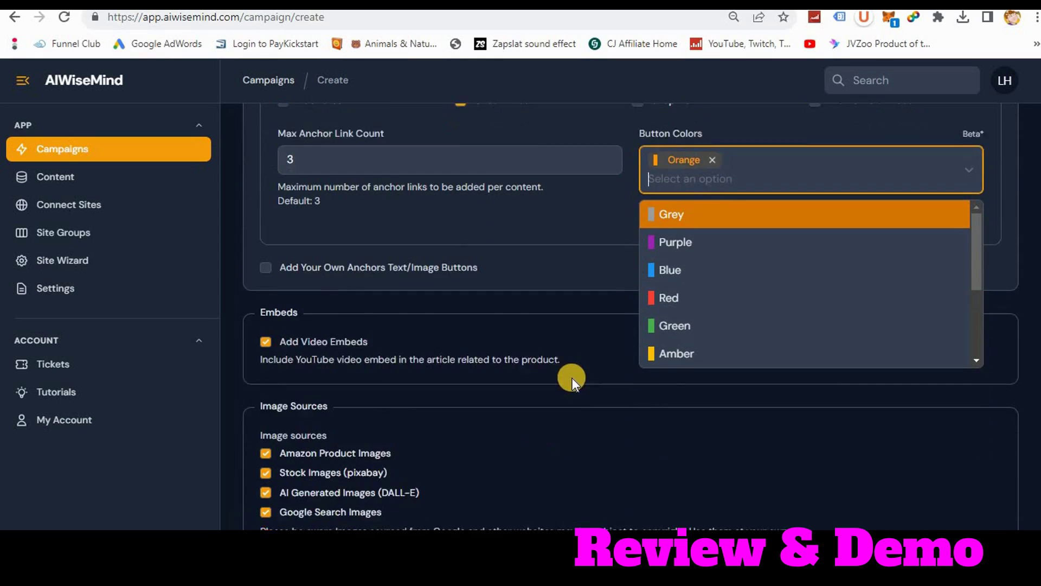
pyautogui.click(571, 377)
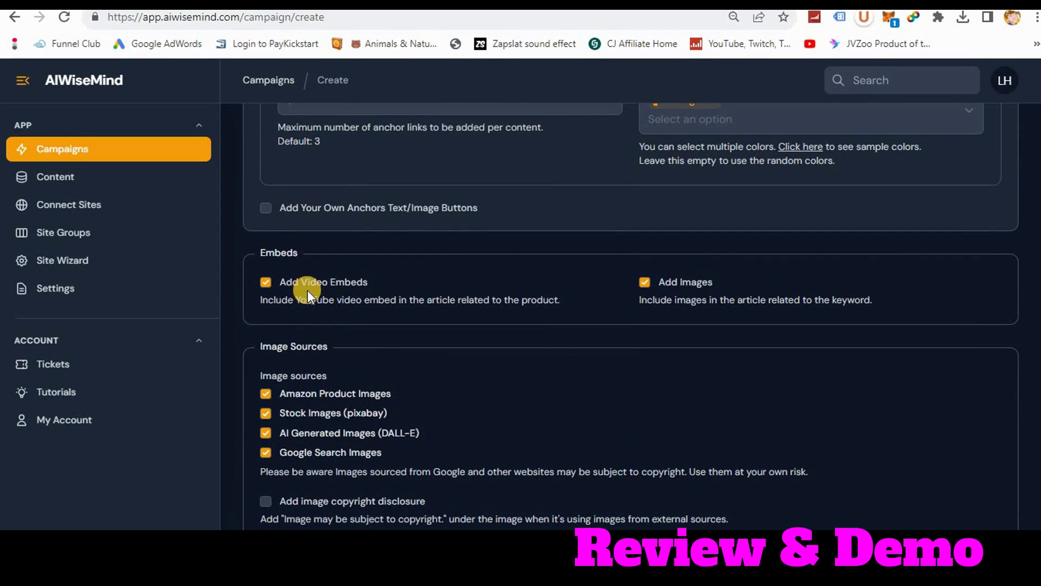
pyautogui.scroll(-3, 447, 251)
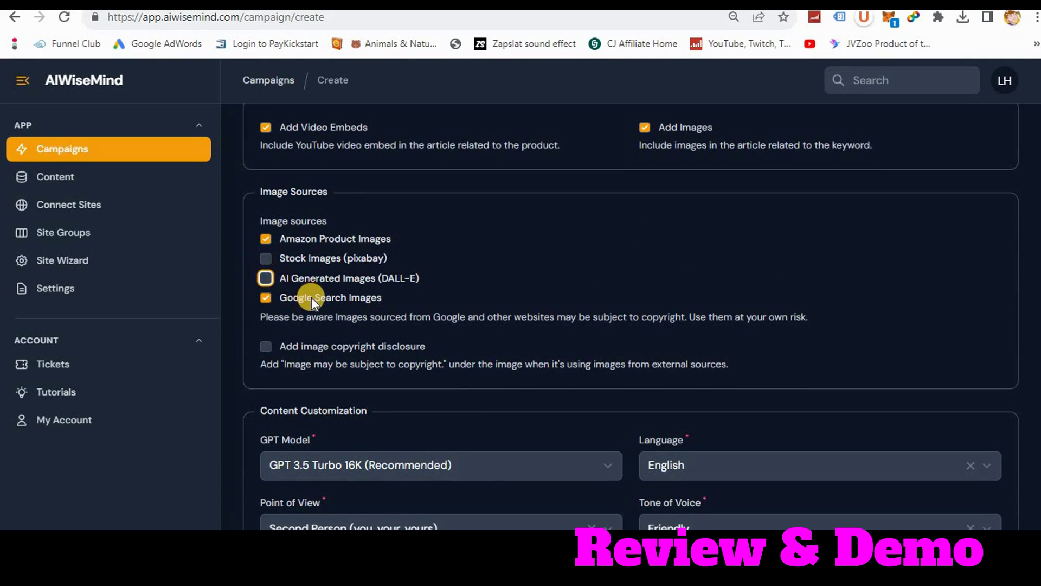
pyautogui.click(266, 346)
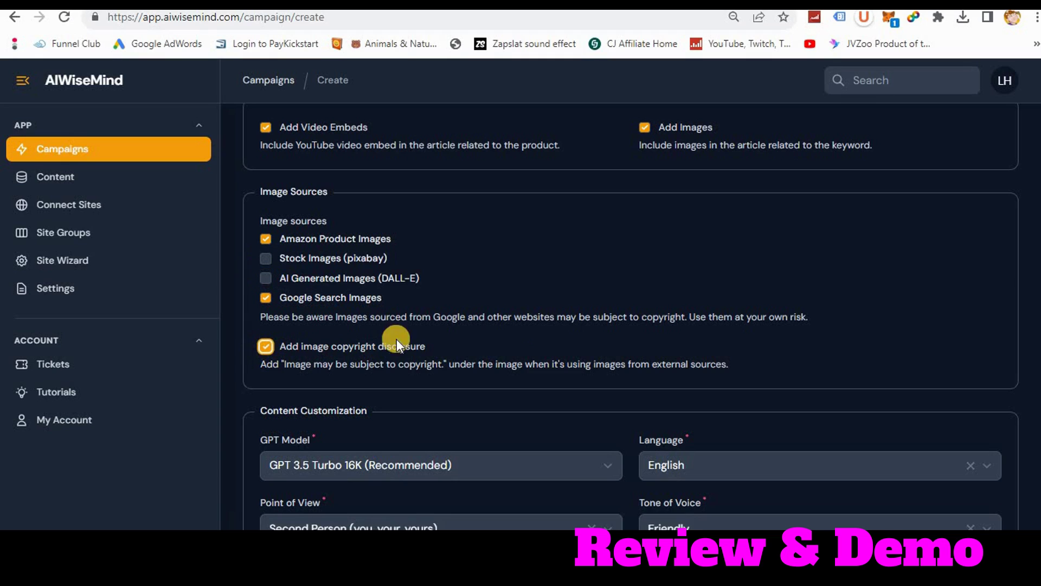
# Step: Confirm English language, Second Person point of view and Friendly tone of voice for the articles
pyautogui.scroll(-3, 561, 311)
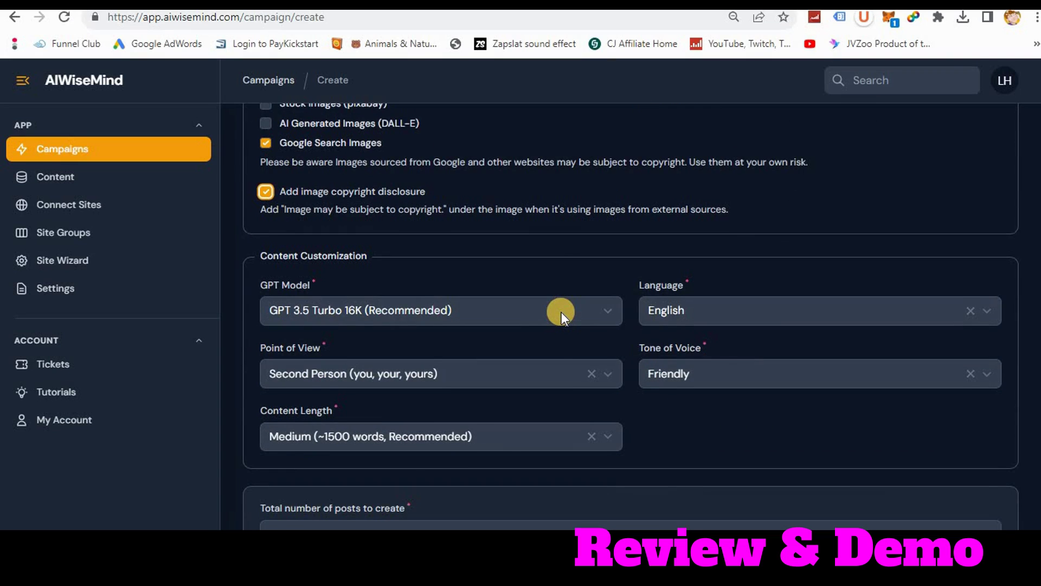
pyautogui.scroll(-1, 562, 311)
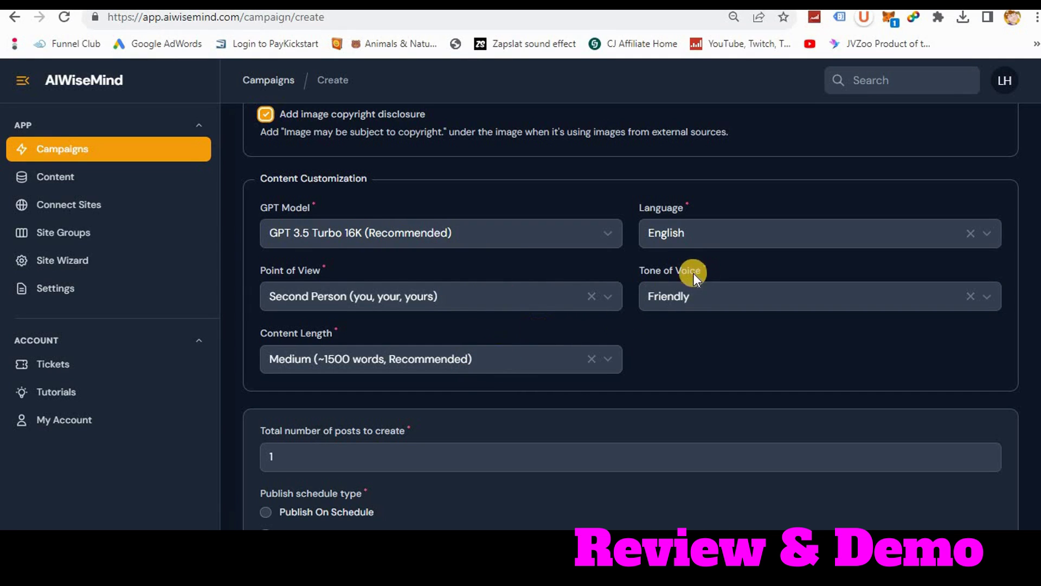
pyautogui.click(470, 368)
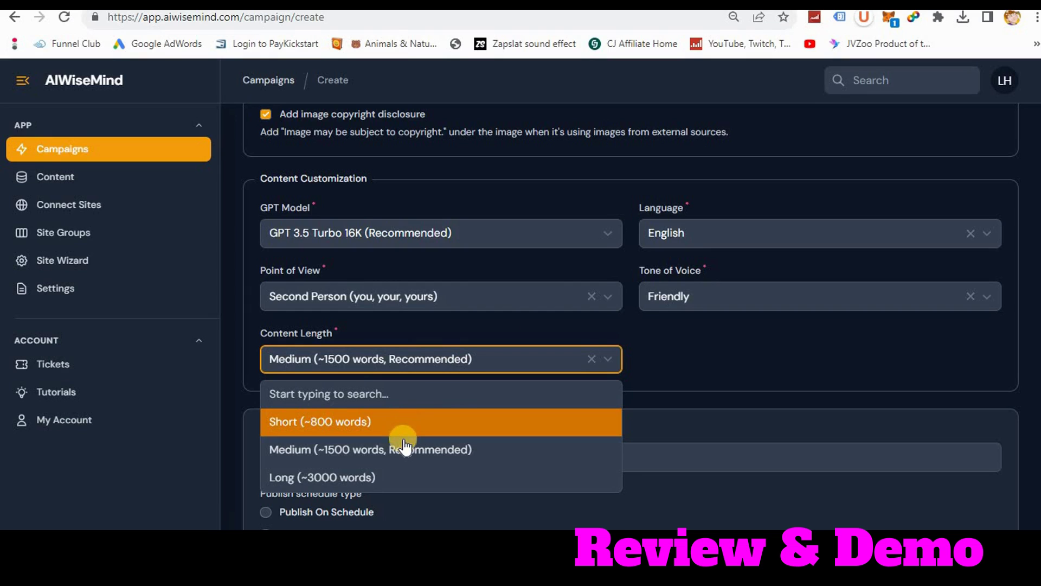
pyautogui.click(476, 295)
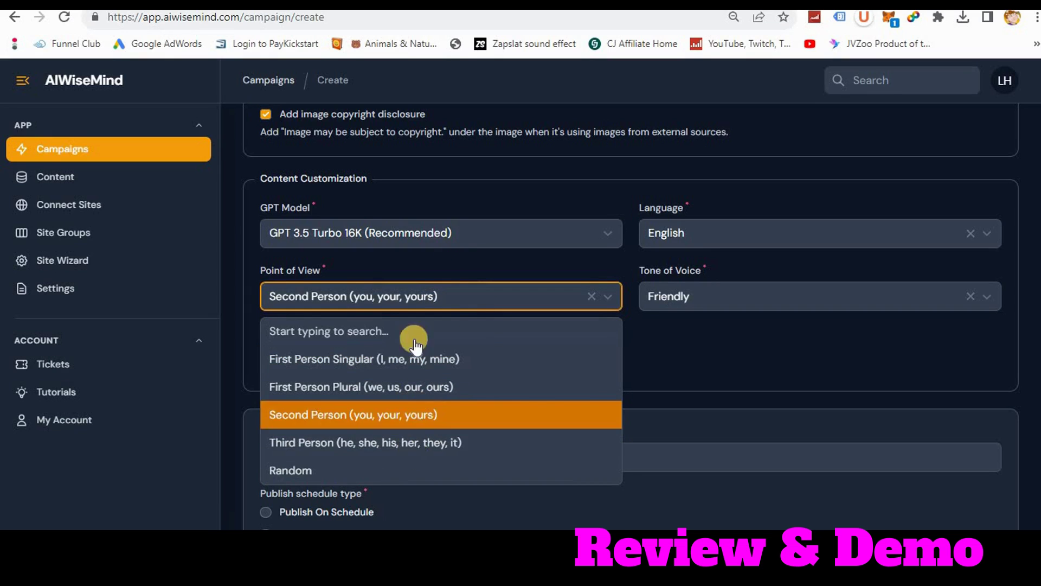
pyautogui.click(417, 298)
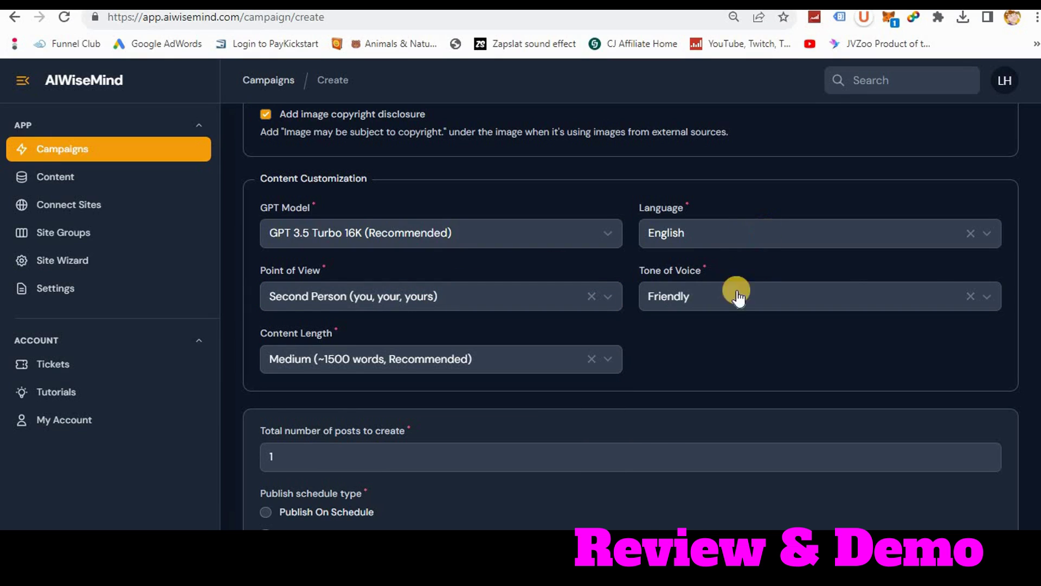
pyautogui.click(762, 233)
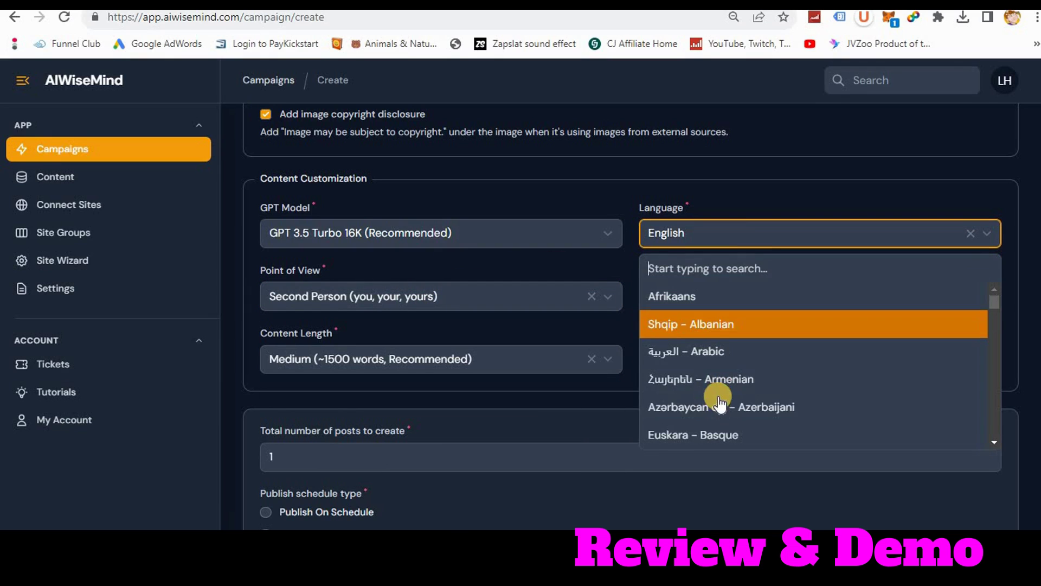
pyautogui.click(727, 232)
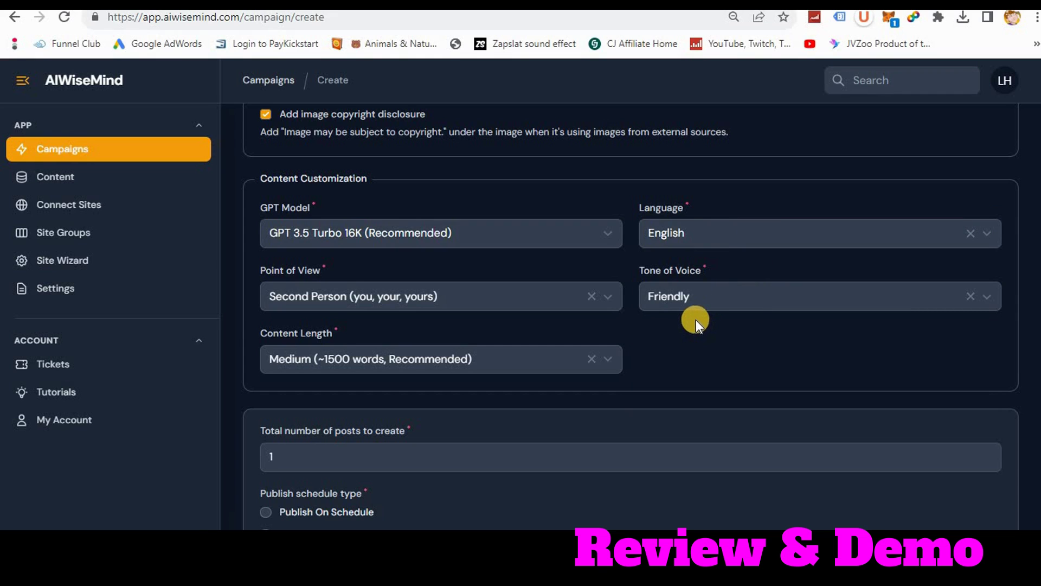
pyautogui.click(727, 296)
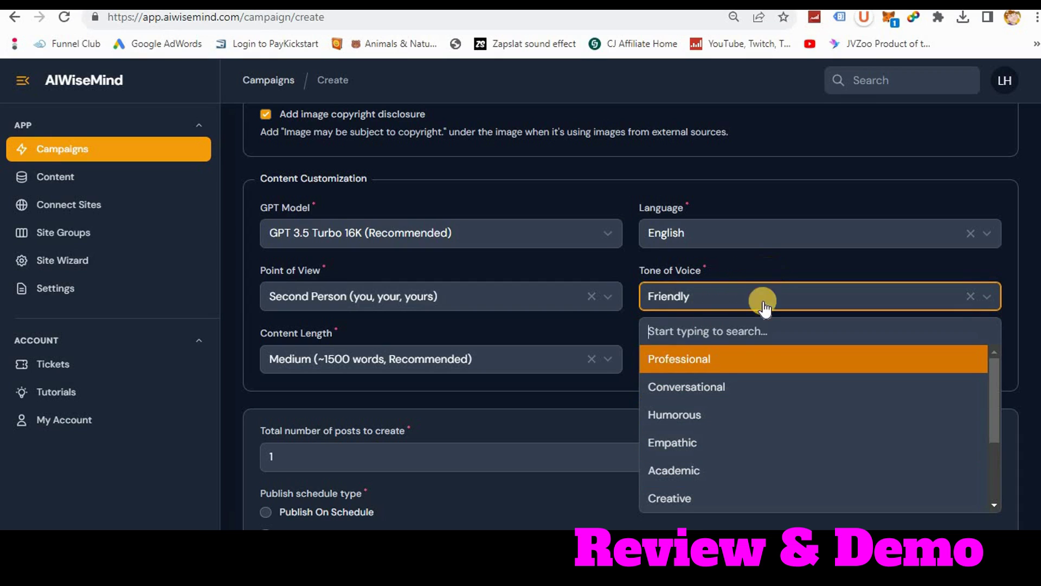
pyautogui.press('Escape')
# Step: Set the total number of posts to 50
pyautogui.scroll(-3, 700, 360)
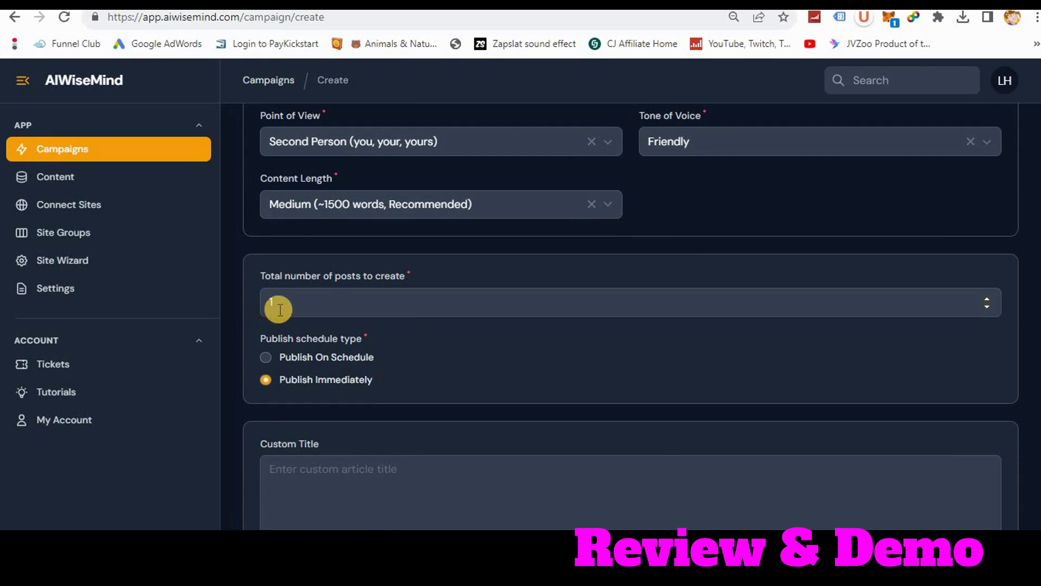
pyautogui.doubleClick(265, 305)
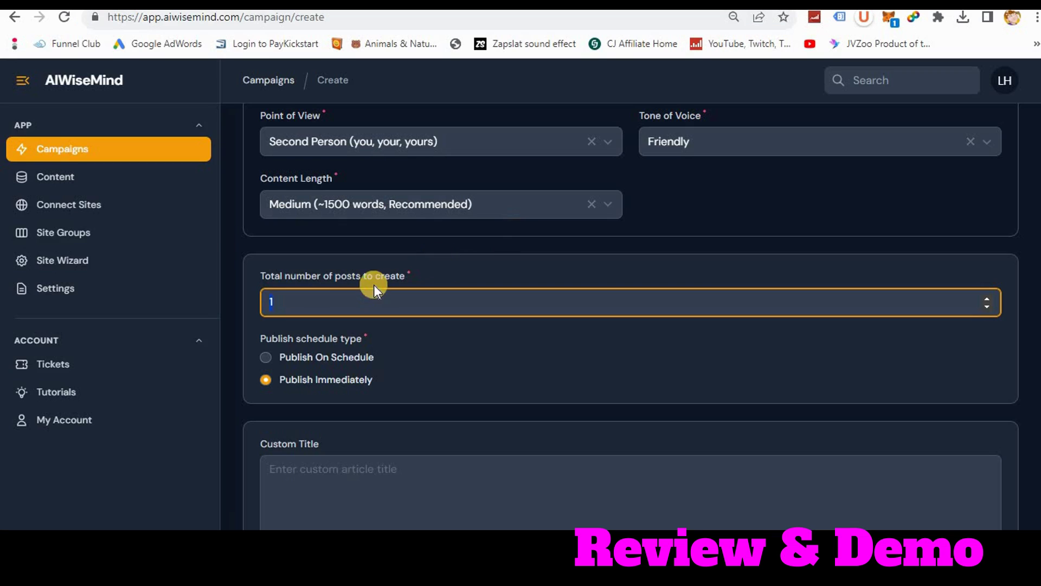
pyautogui.doubleClick(355, 292)
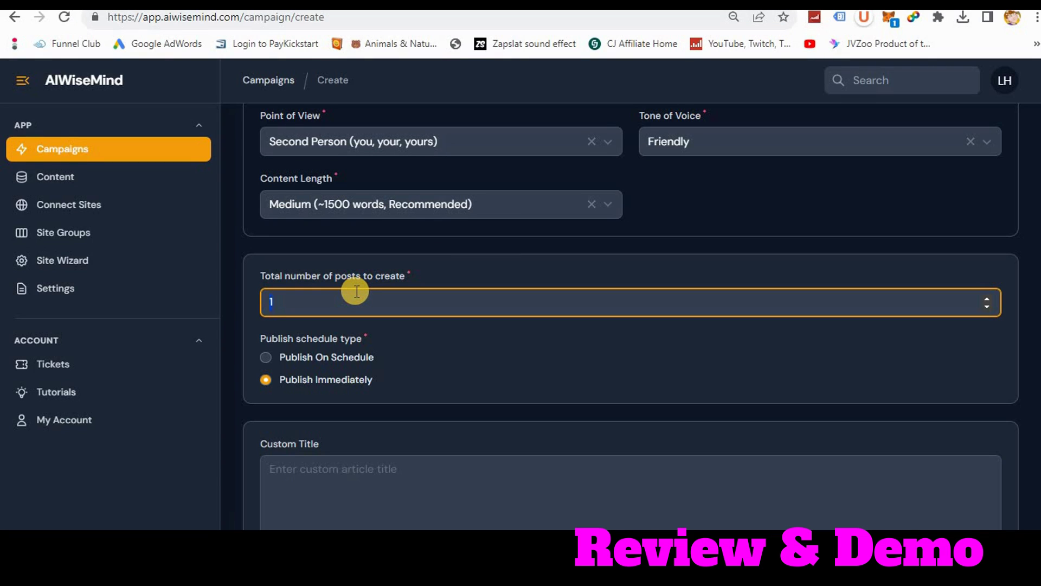
pyautogui.write('50')
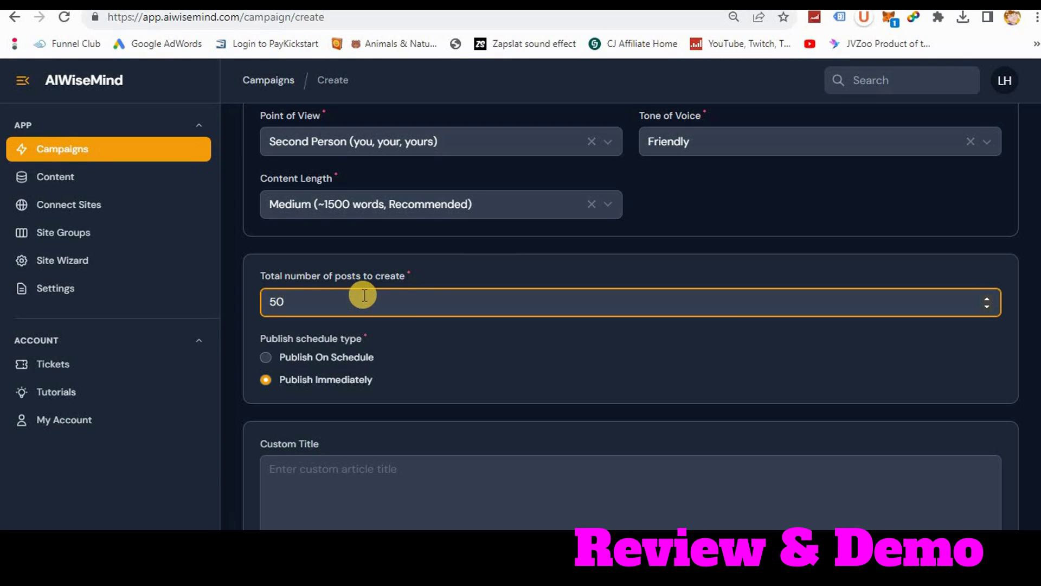
pyautogui.click(470, 342)
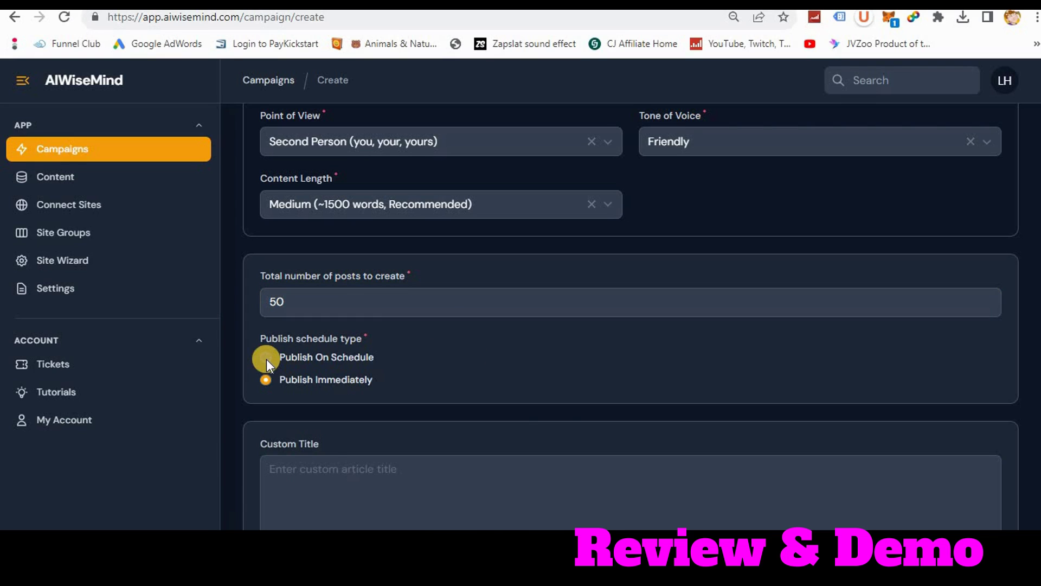
# Step: Publish on schedule at 1 post every day
pyautogui.click(265, 358)
pyautogui.scroll(-2, 434, 340)
pyautogui.doubleClick(266, 402)
pyautogui.write('1')
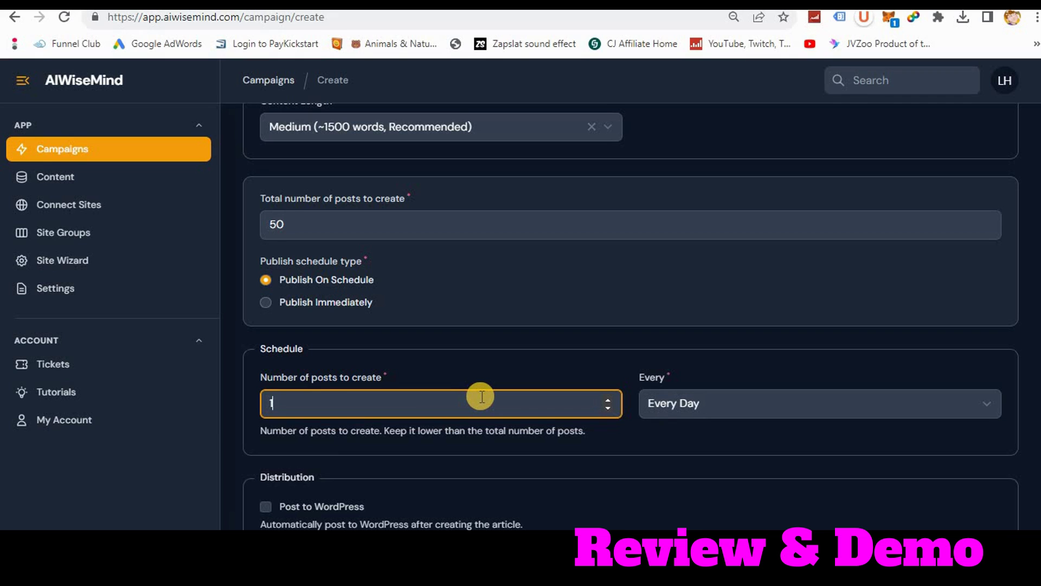
pyautogui.scroll(-2, 481, 391)
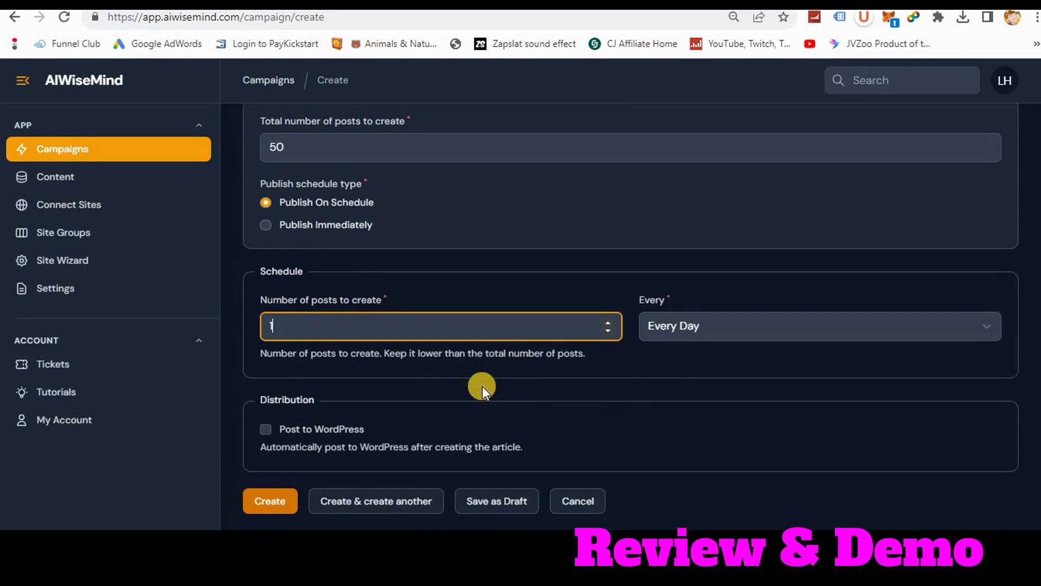
pyautogui.click(739, 331)
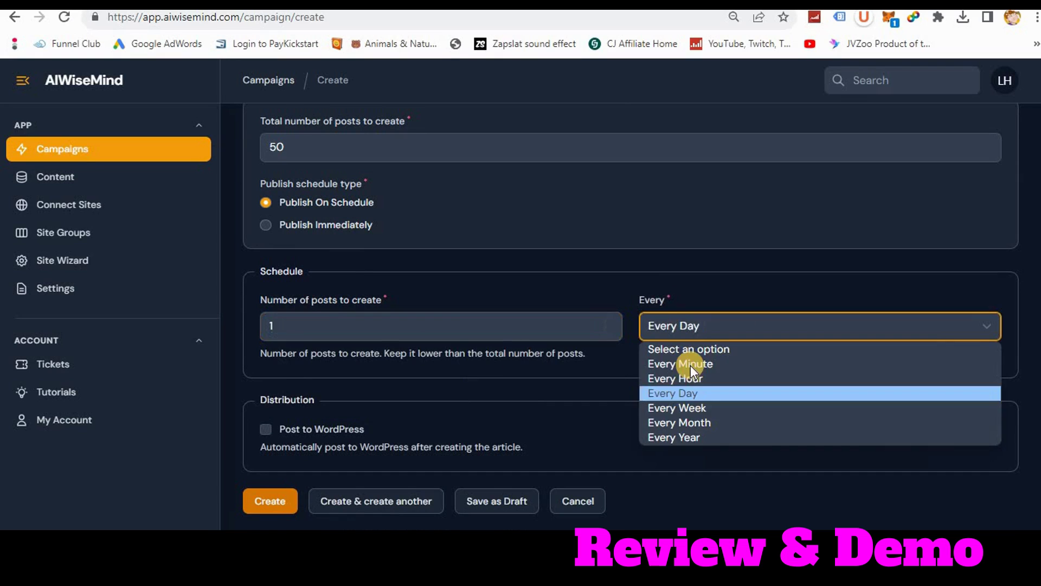
pyautogui.click(568, 388)
pyautogui.scroll(-1, 267, 415)
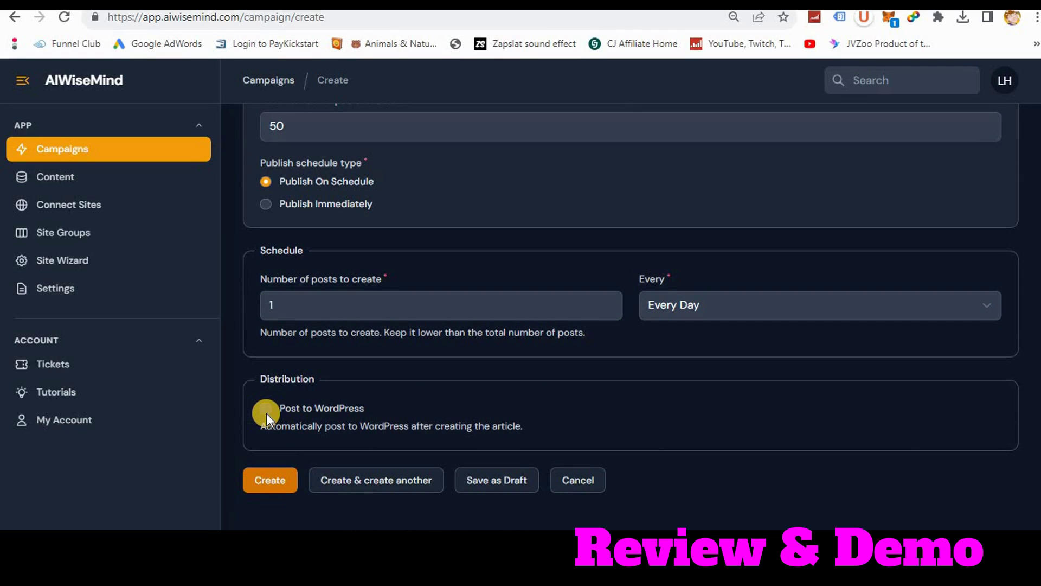
pyautogui.click(265, 413)
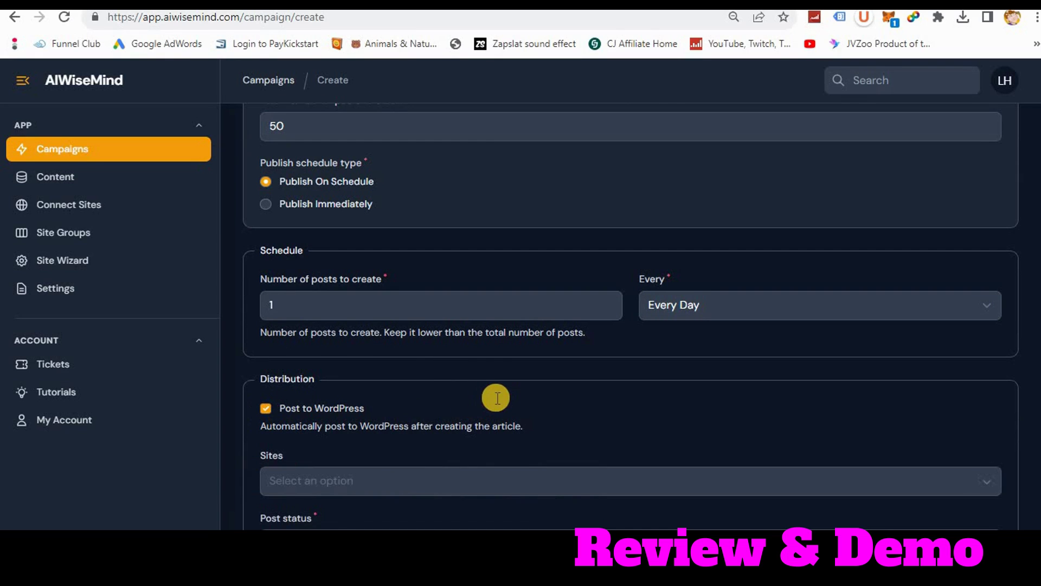
pyautogui.scroll(-3, 417, 336)
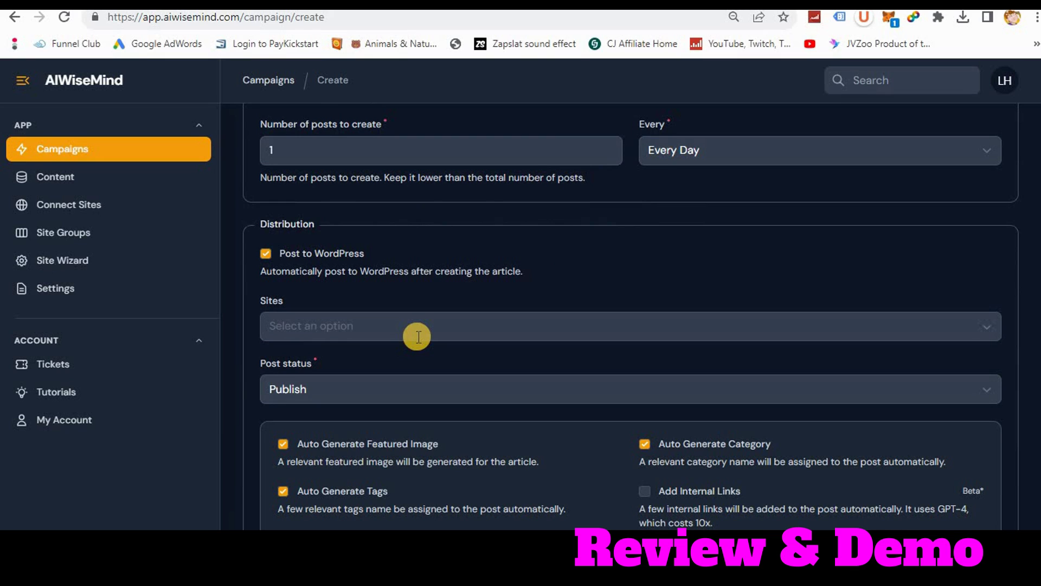
pyautogui.scroll(-2, 460, 305)
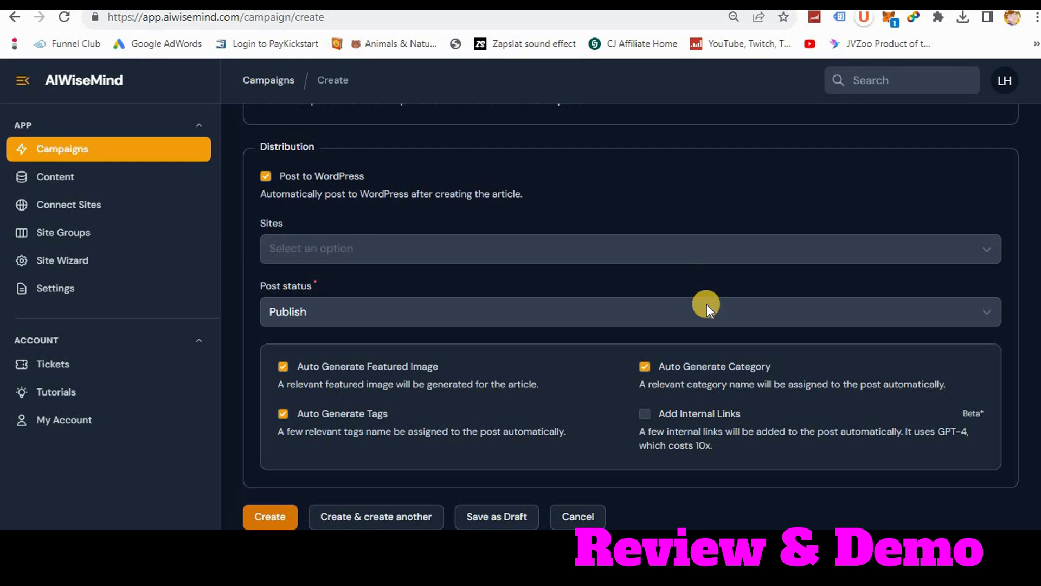
pyautogui.scroll(-1, 707, 304)
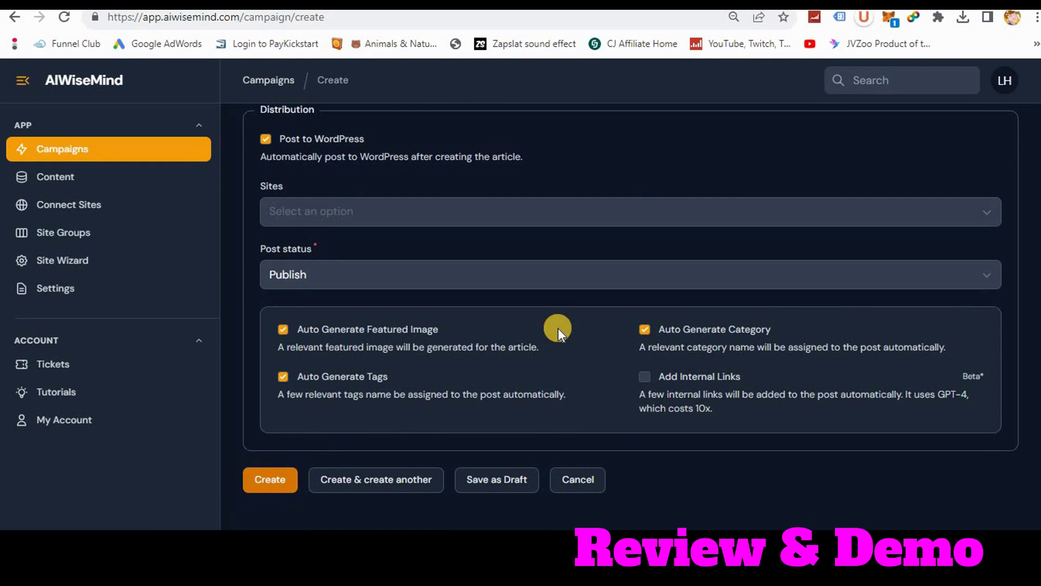
# Step: Scroll through the Amazon leaf blowers results, including the BLACK+DECKER LB700 listing
pyautogui.scroll(3, 559, 327)
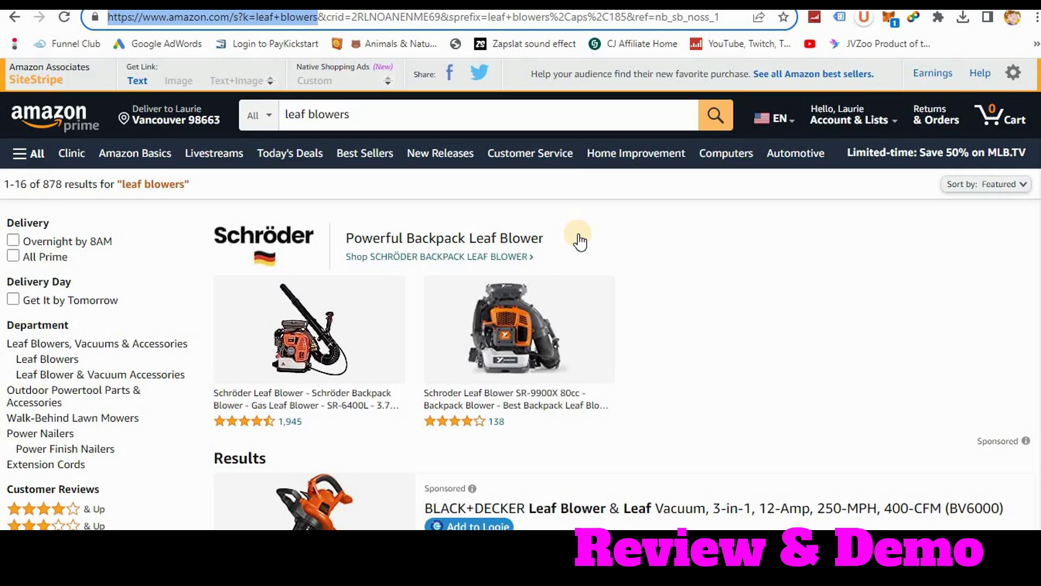
pyautogui.scroll(-5, 590, 280)
pyautogui.scroll(-10, 590, 280)
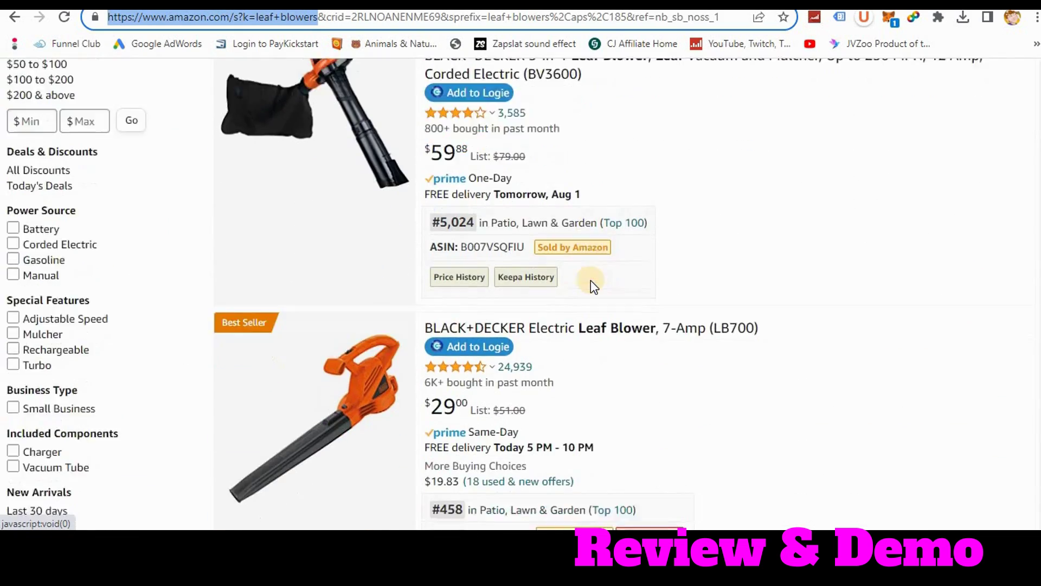
pyautogui.scroll(-12, 591, 279)
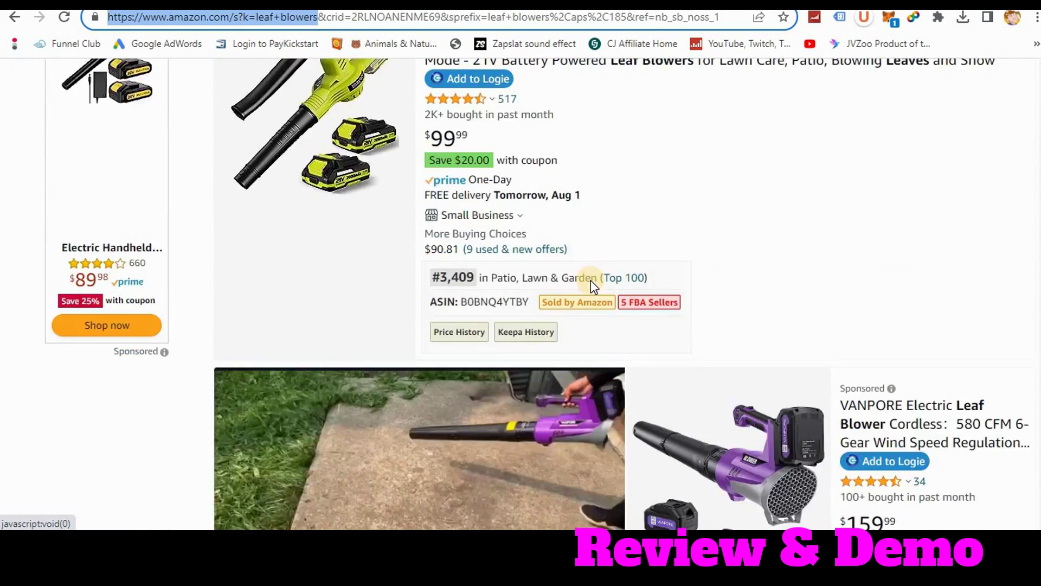
pyautogui.scroll(-10, 590, 279)
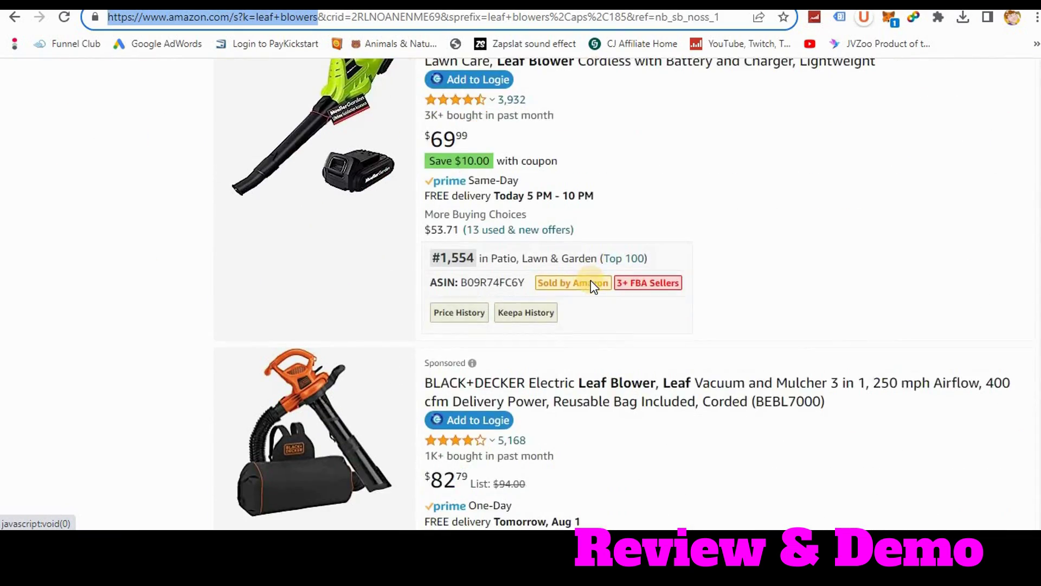
pyautogui.scroll(10, 590, 280)
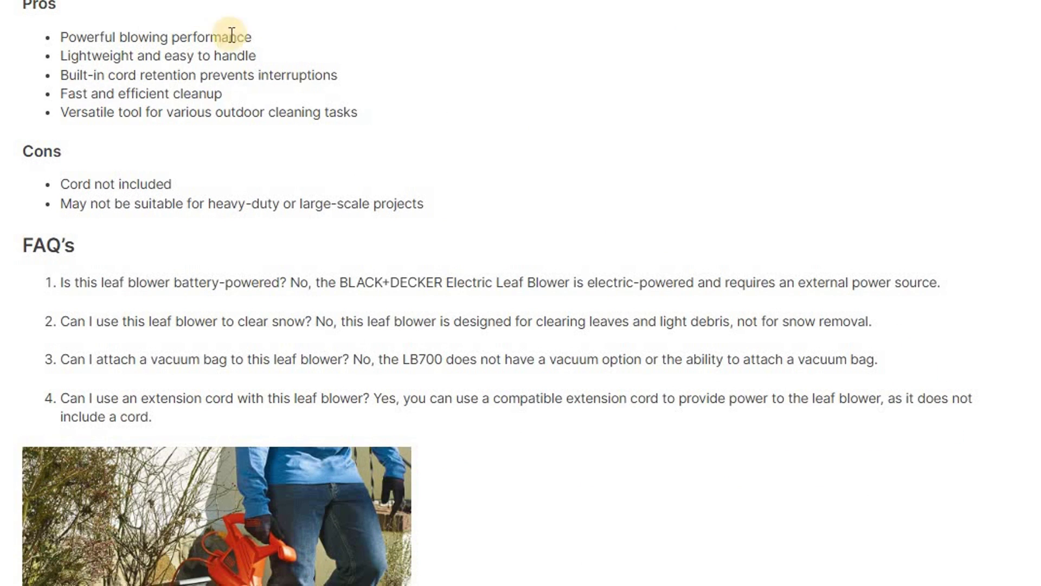
pyautogui.scroll(-3, 241, 73)
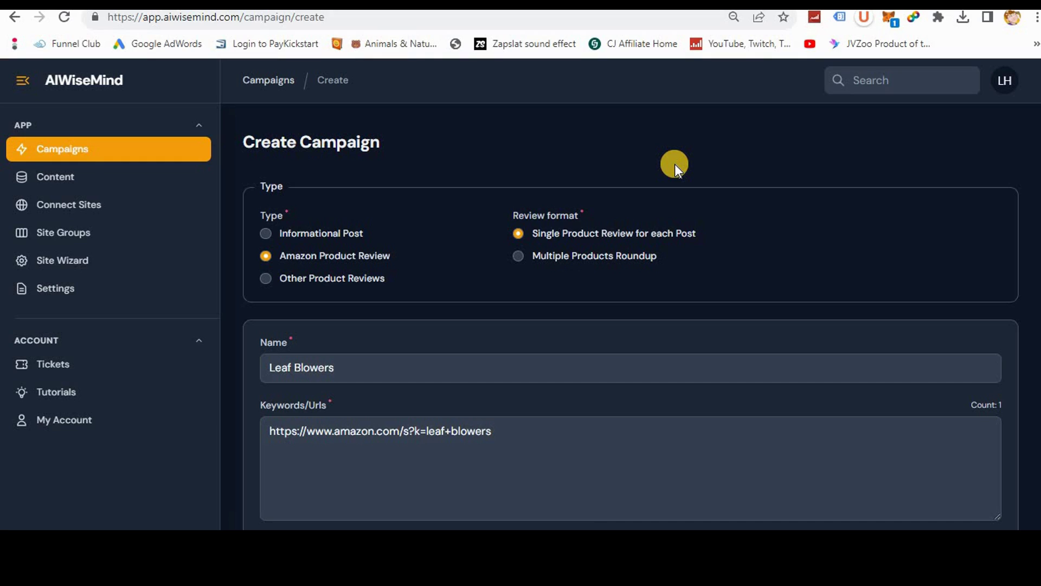